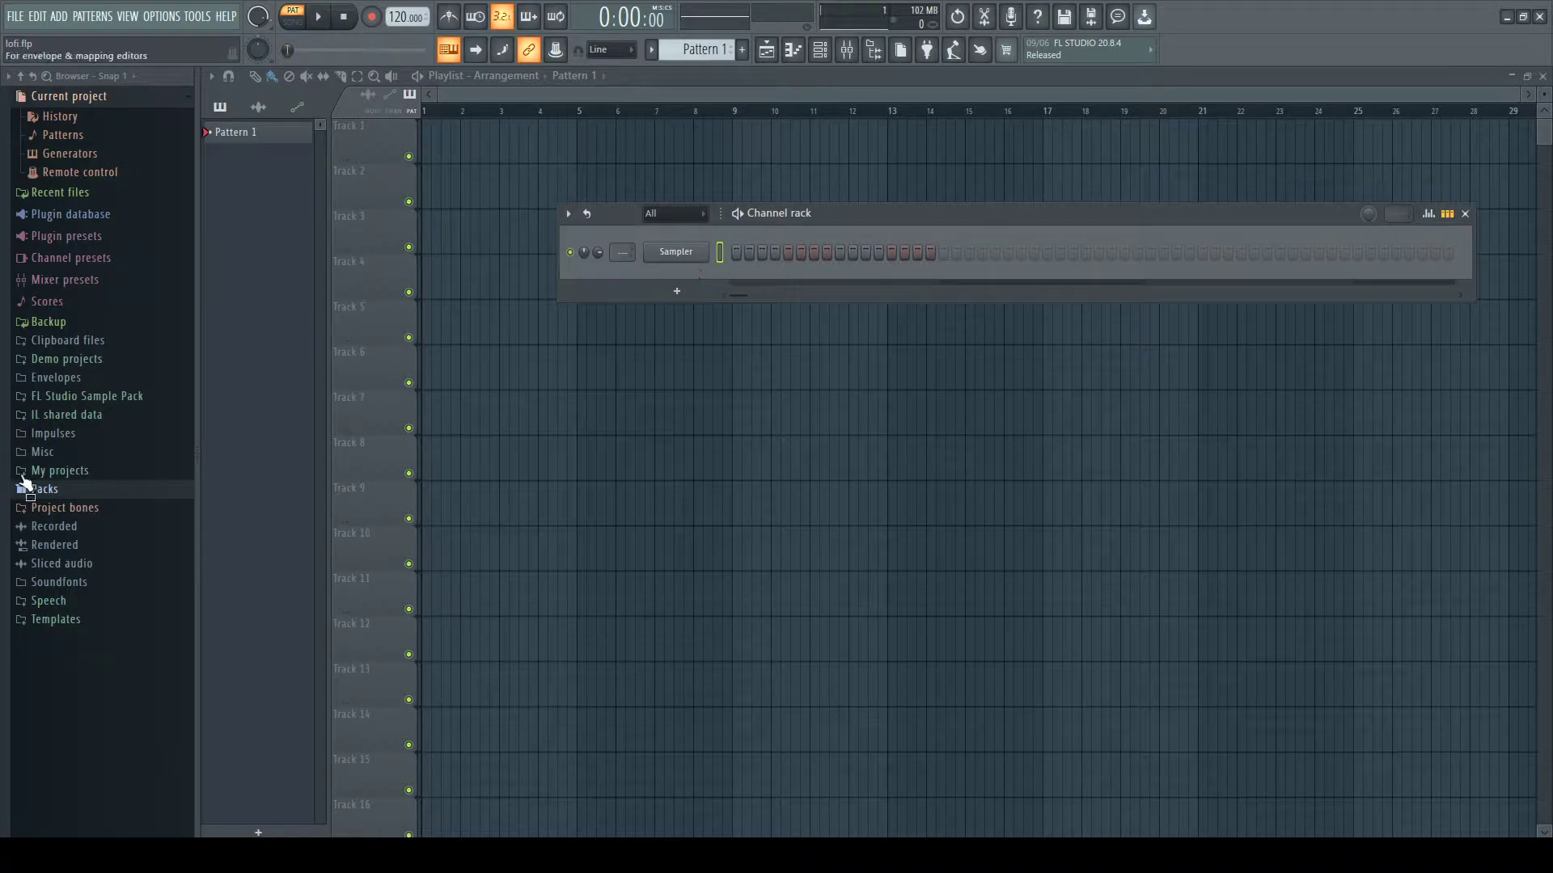
Add the Close Grand instrument from the Keyboard instrument pack to the channel rack as a new channel.
left_click(44, 490)
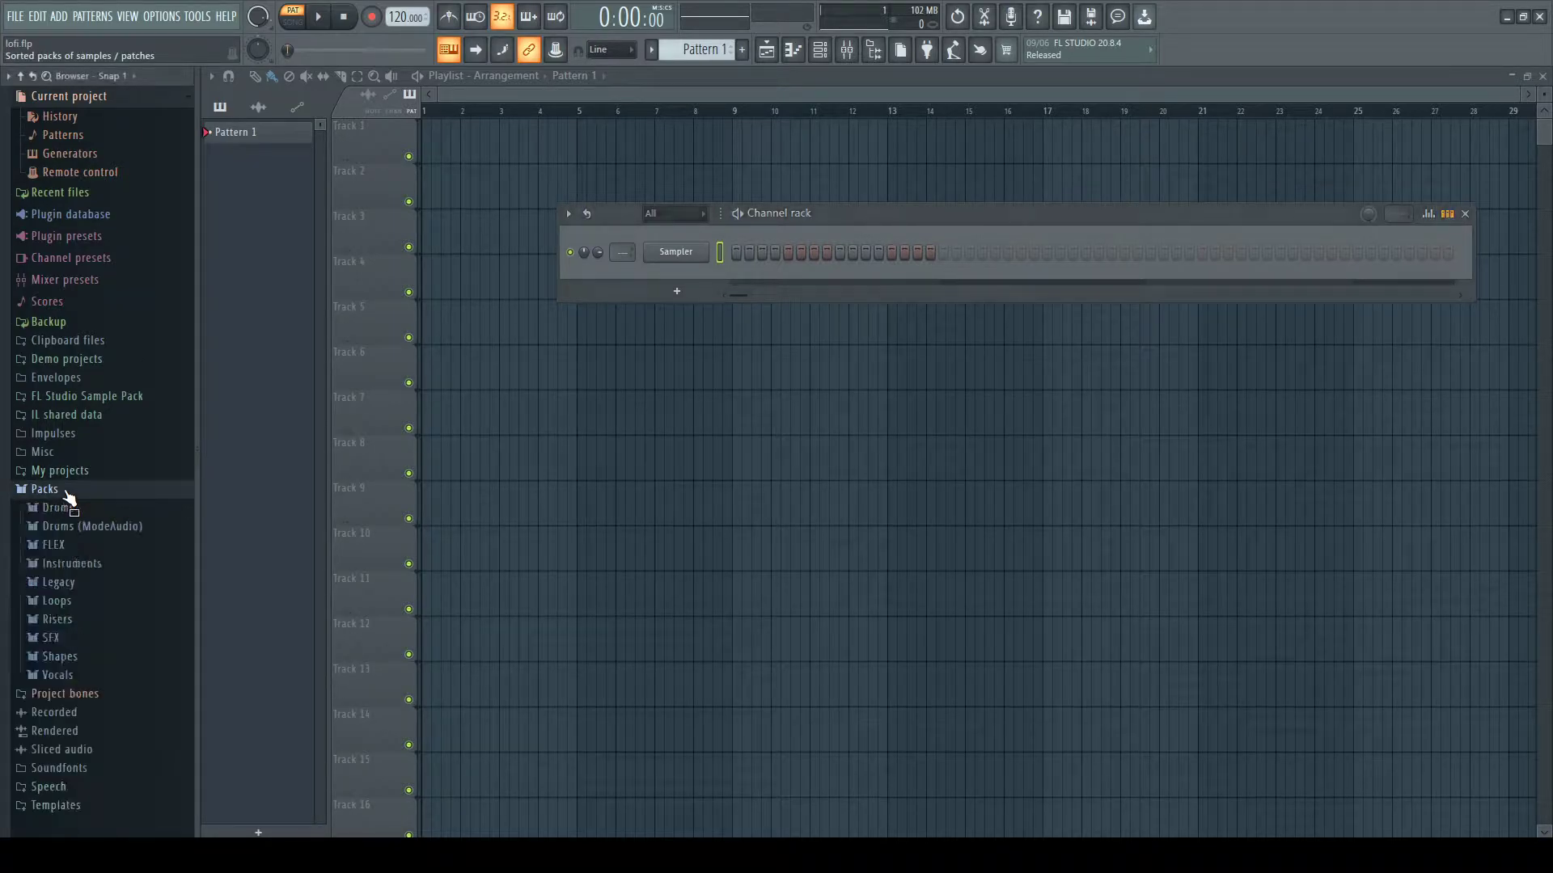
left_click(97, 566)
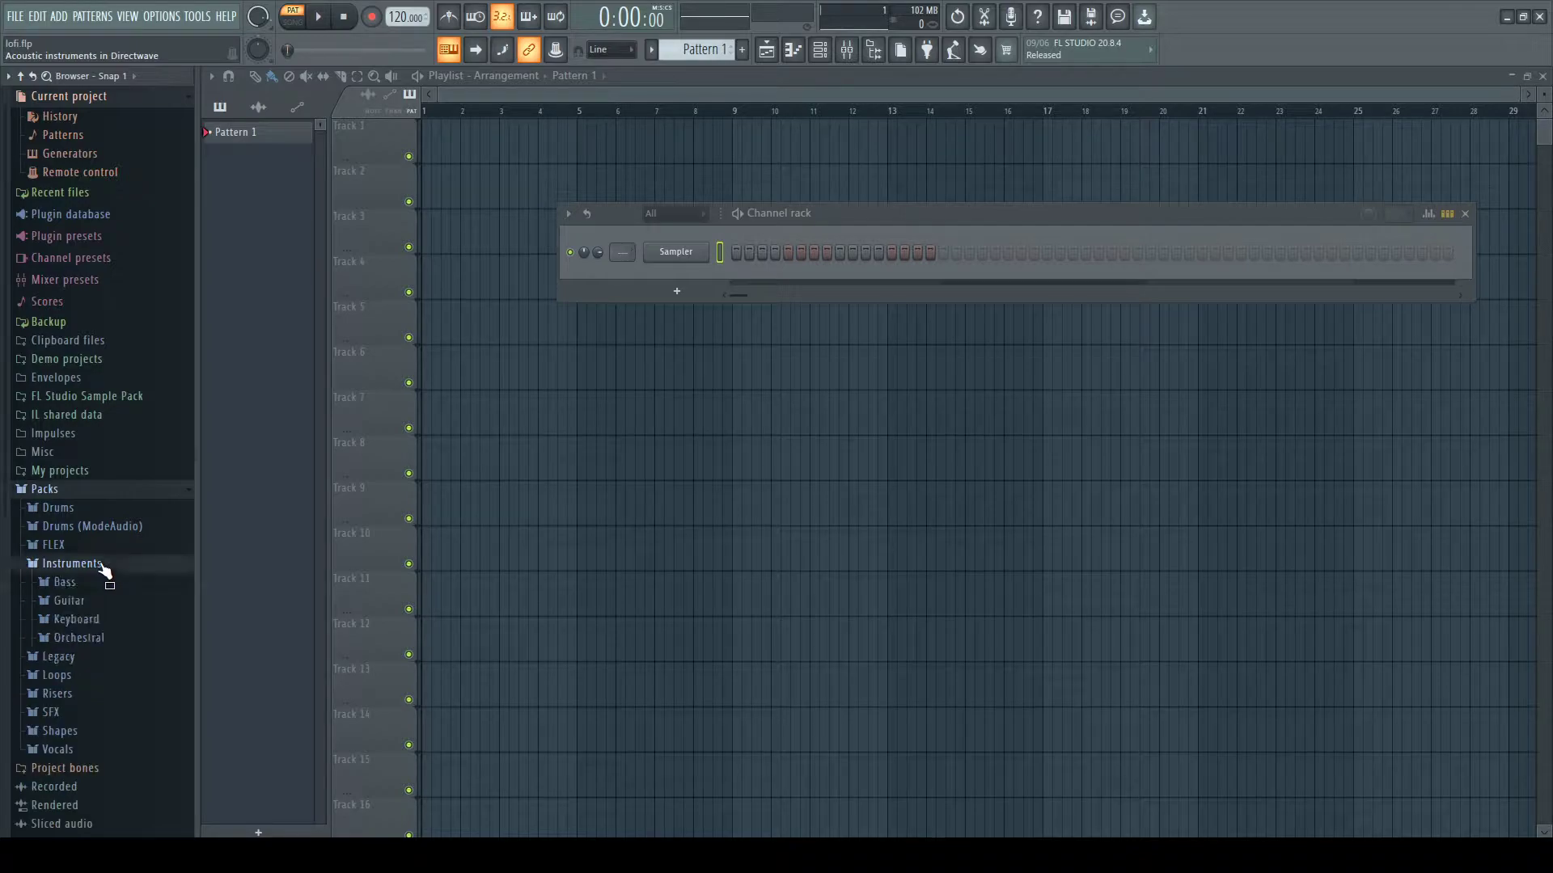
left_click(99, 621)
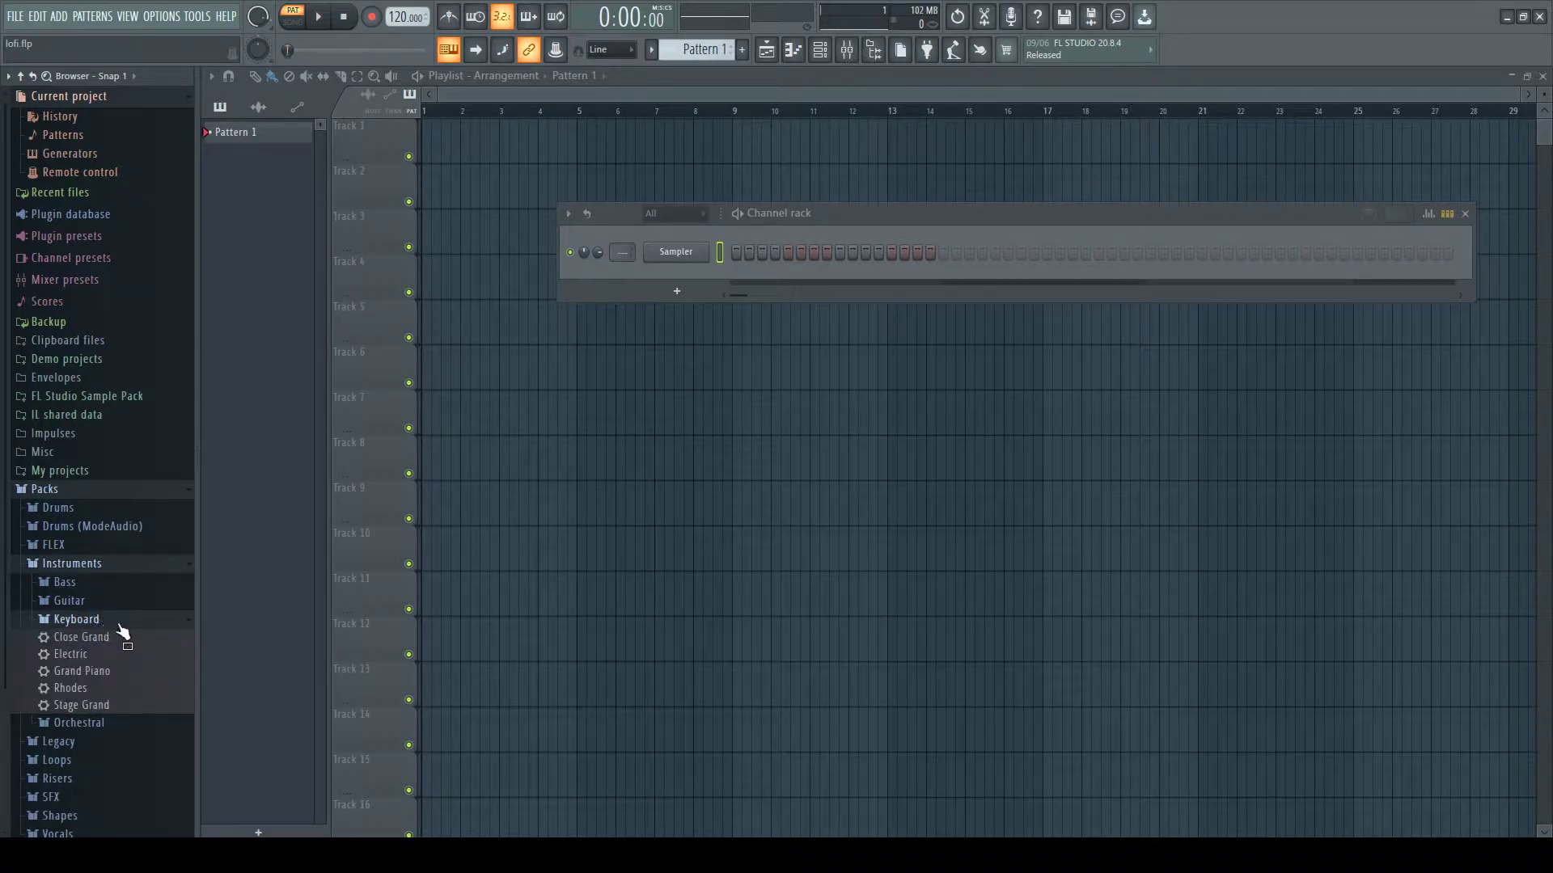
left_click_drag(81, 644, 678, 279)
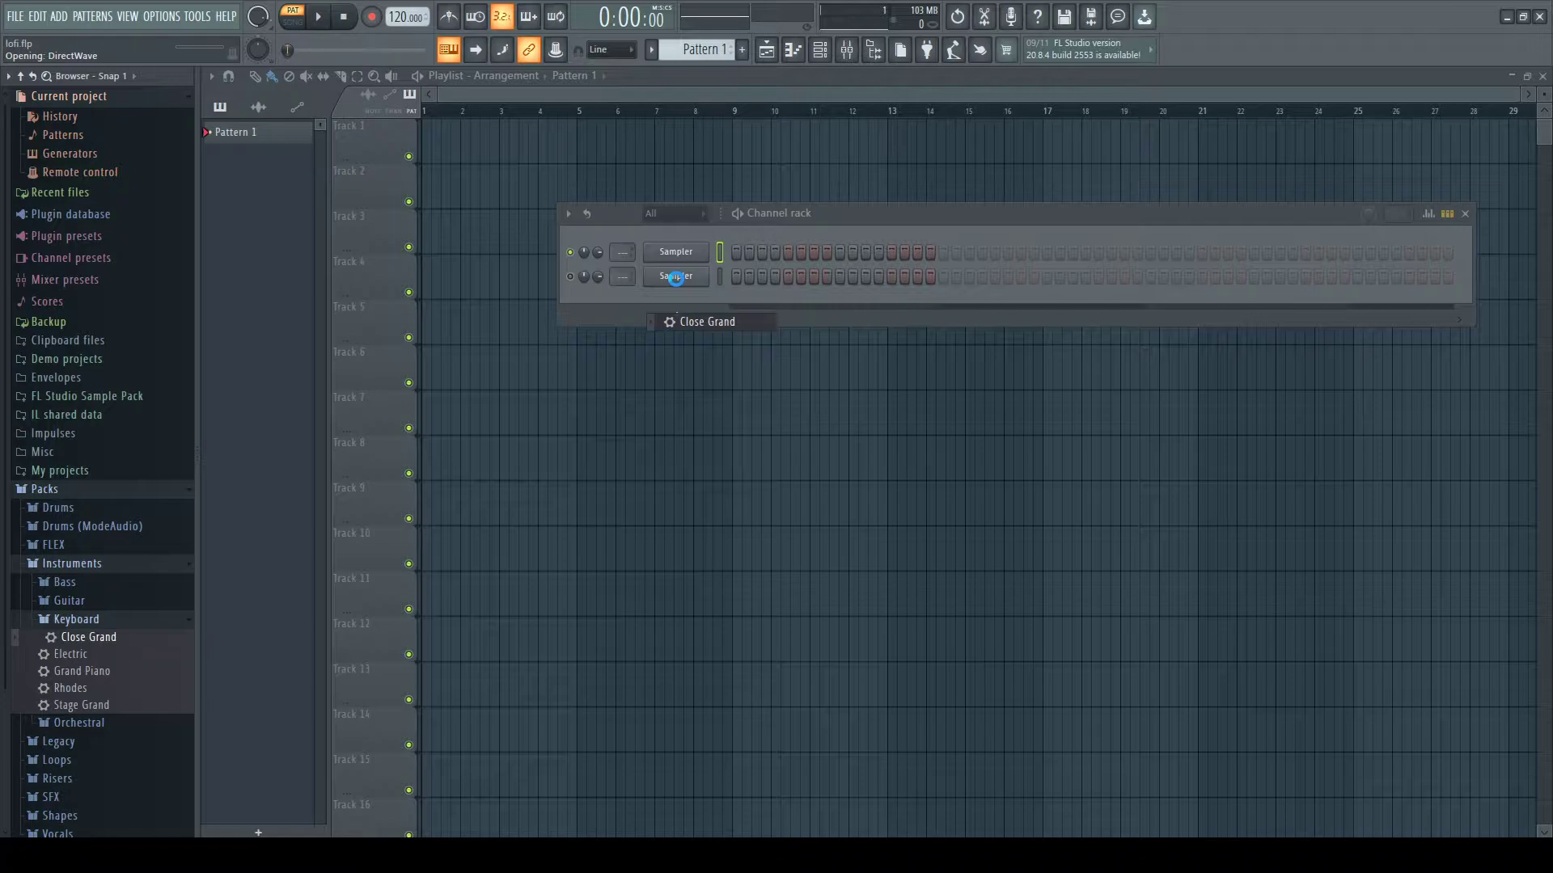
left_click(1152, 216)
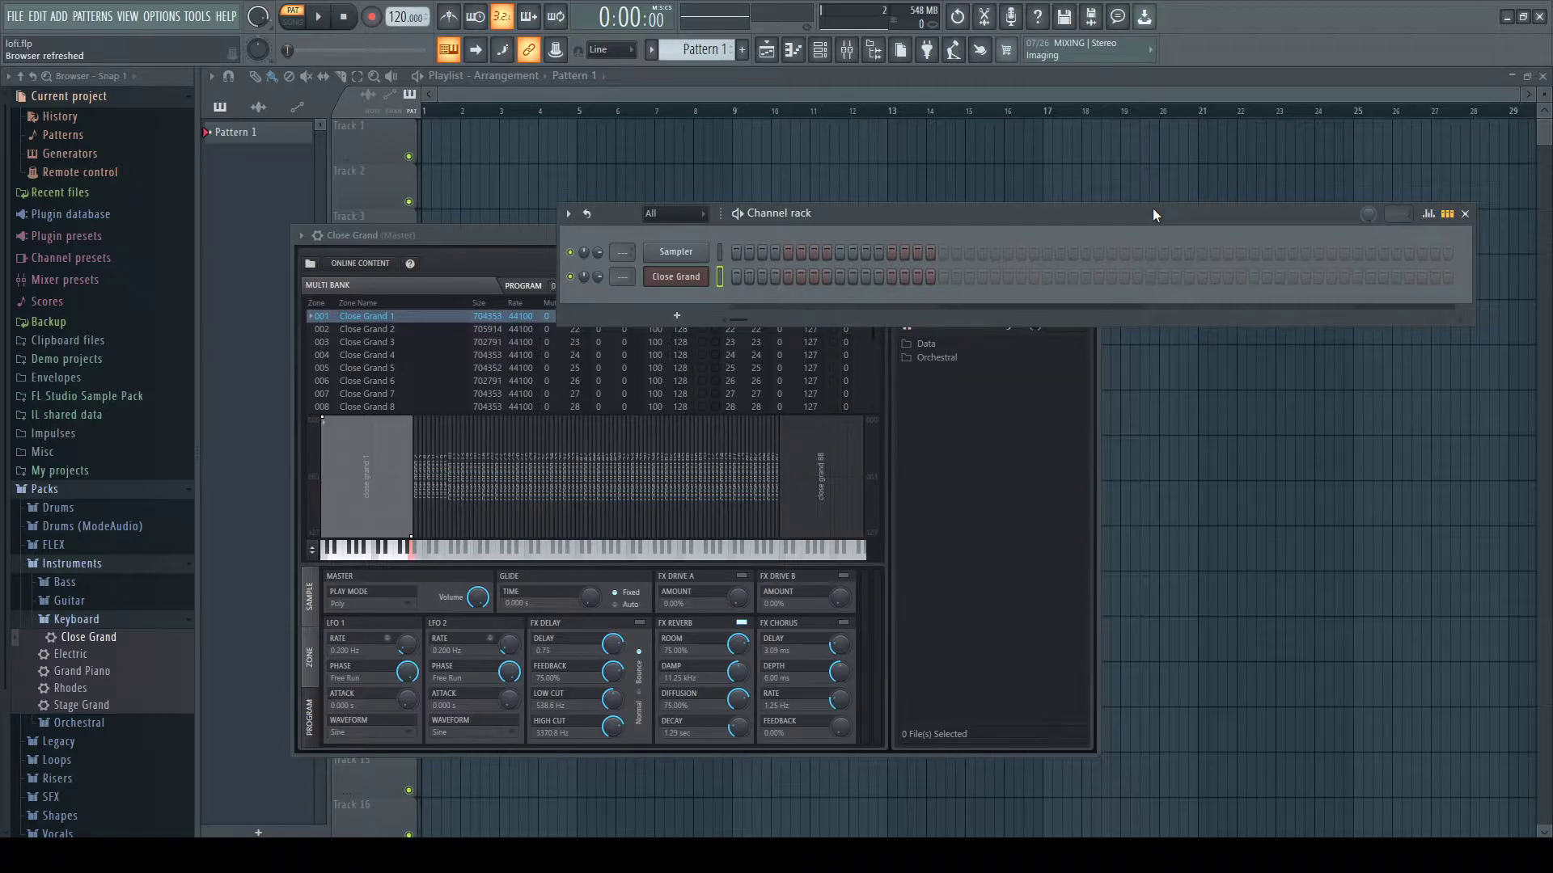
Paste the copied chord and melody notes into the Close Grand channel.
right_click(686, 279)
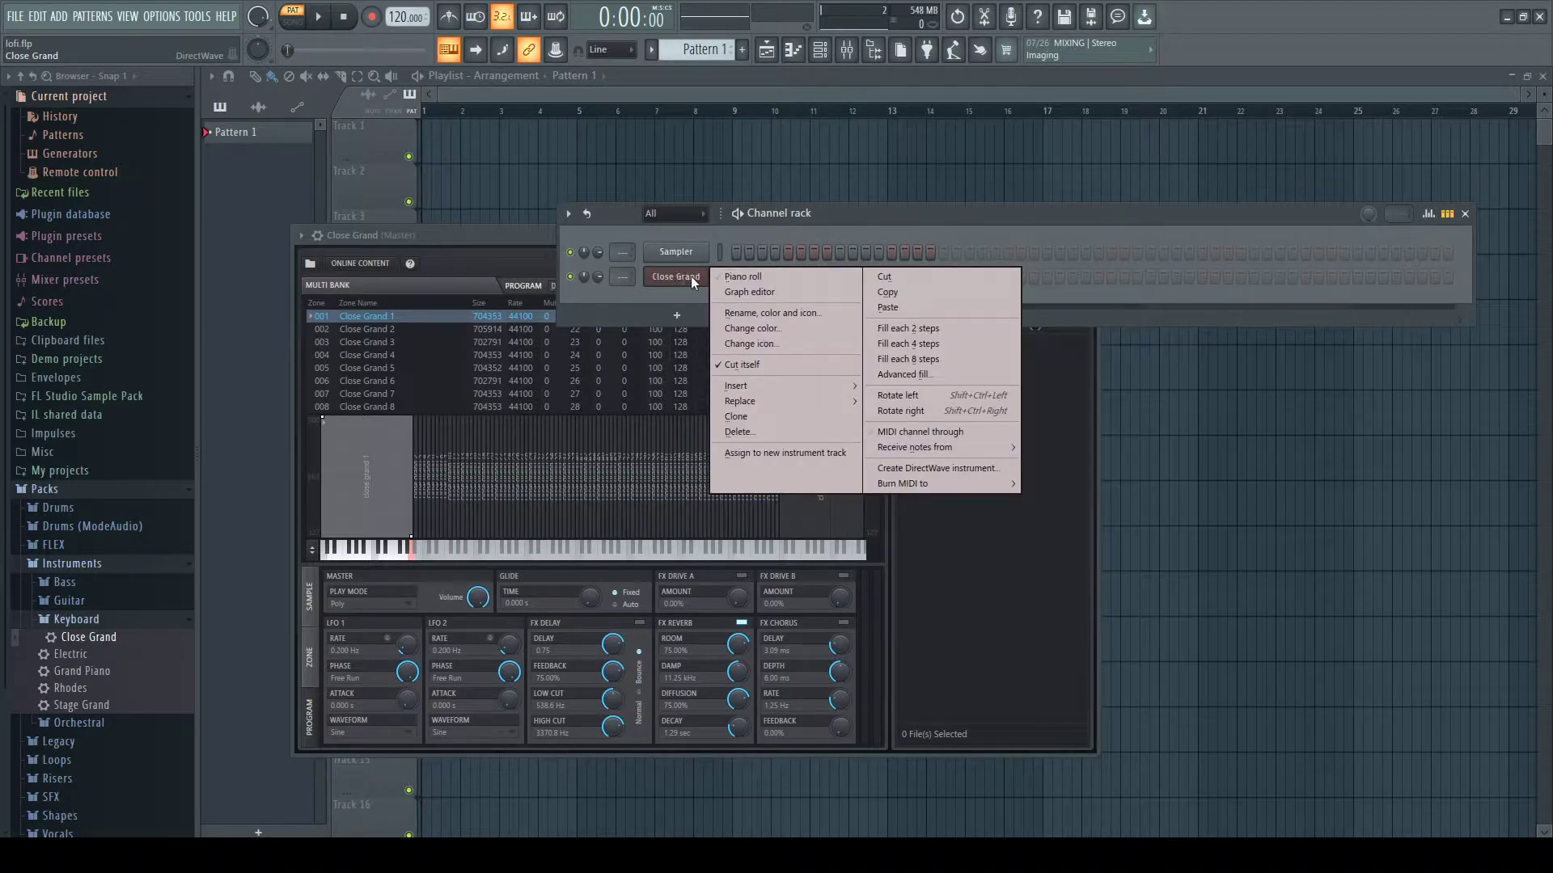
left_click(902, 307)
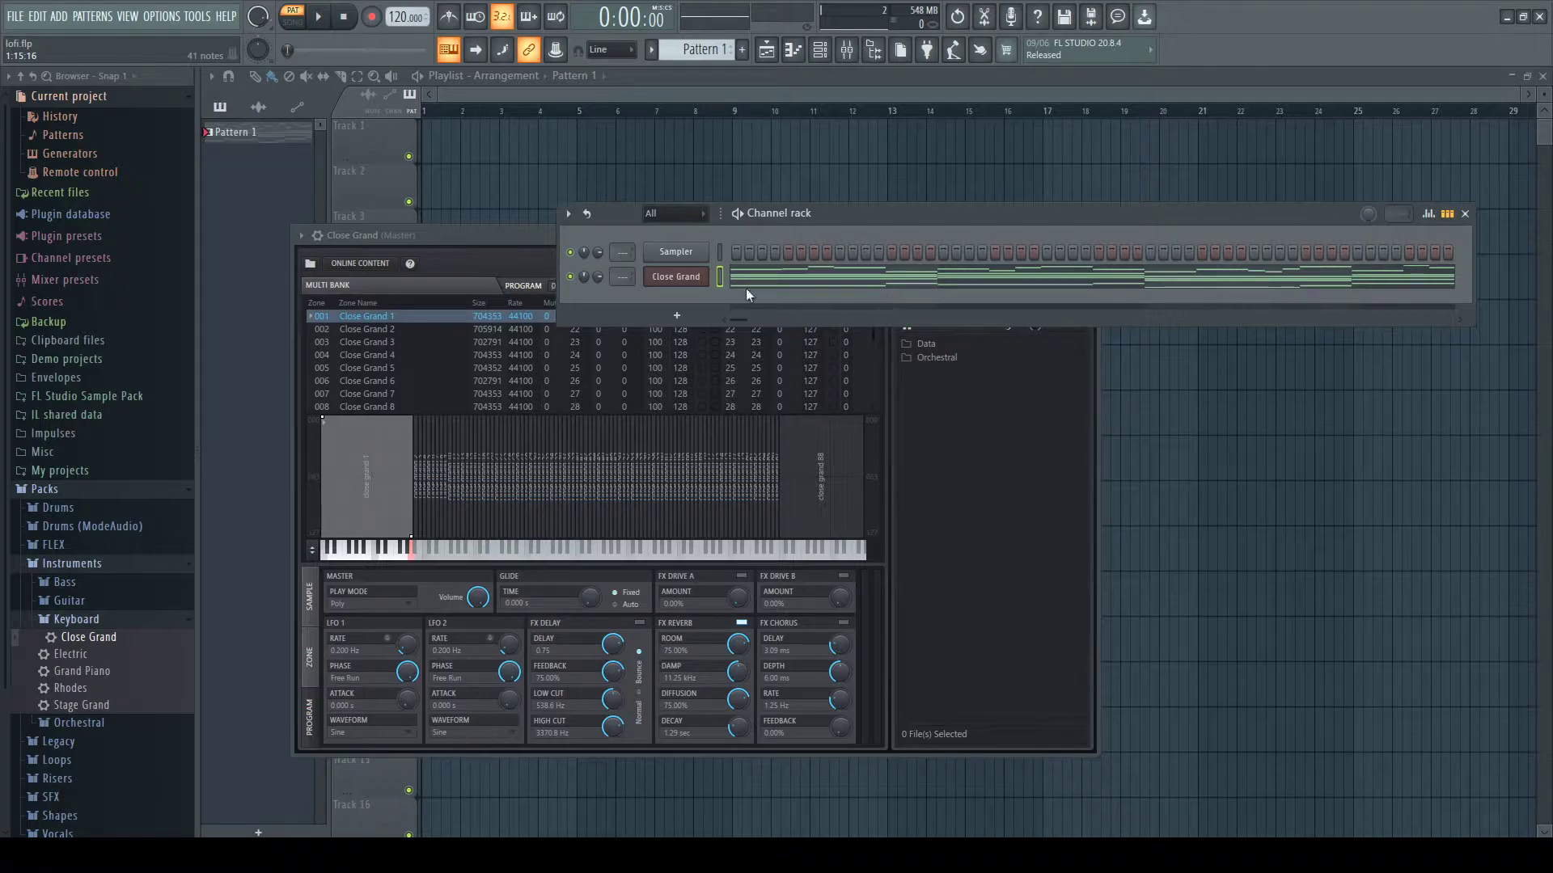
right_click(692, 279)
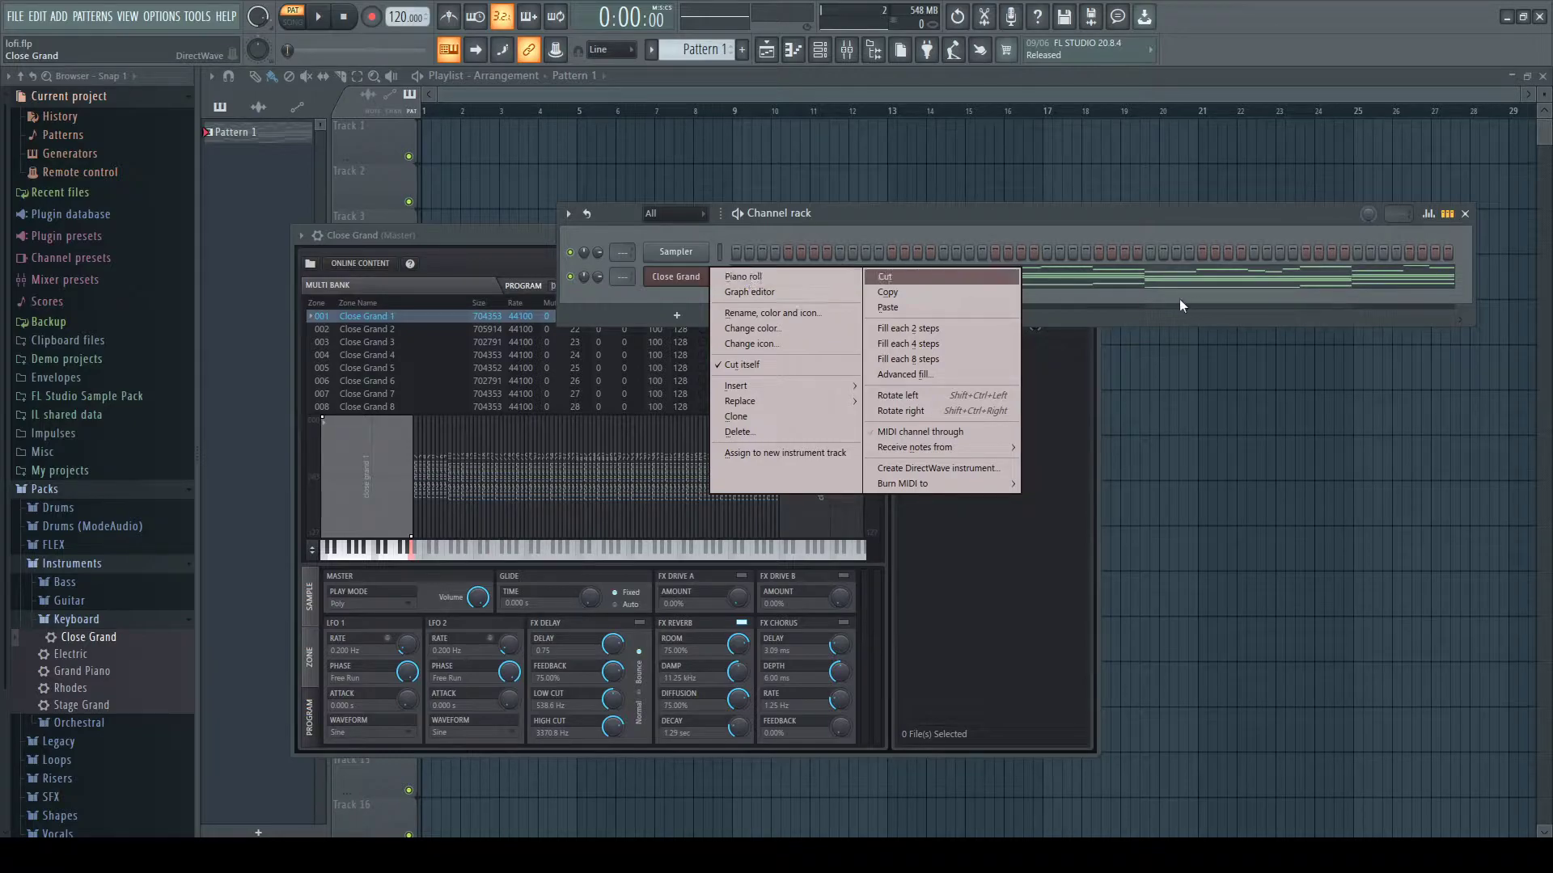
left_click(1153, 294)
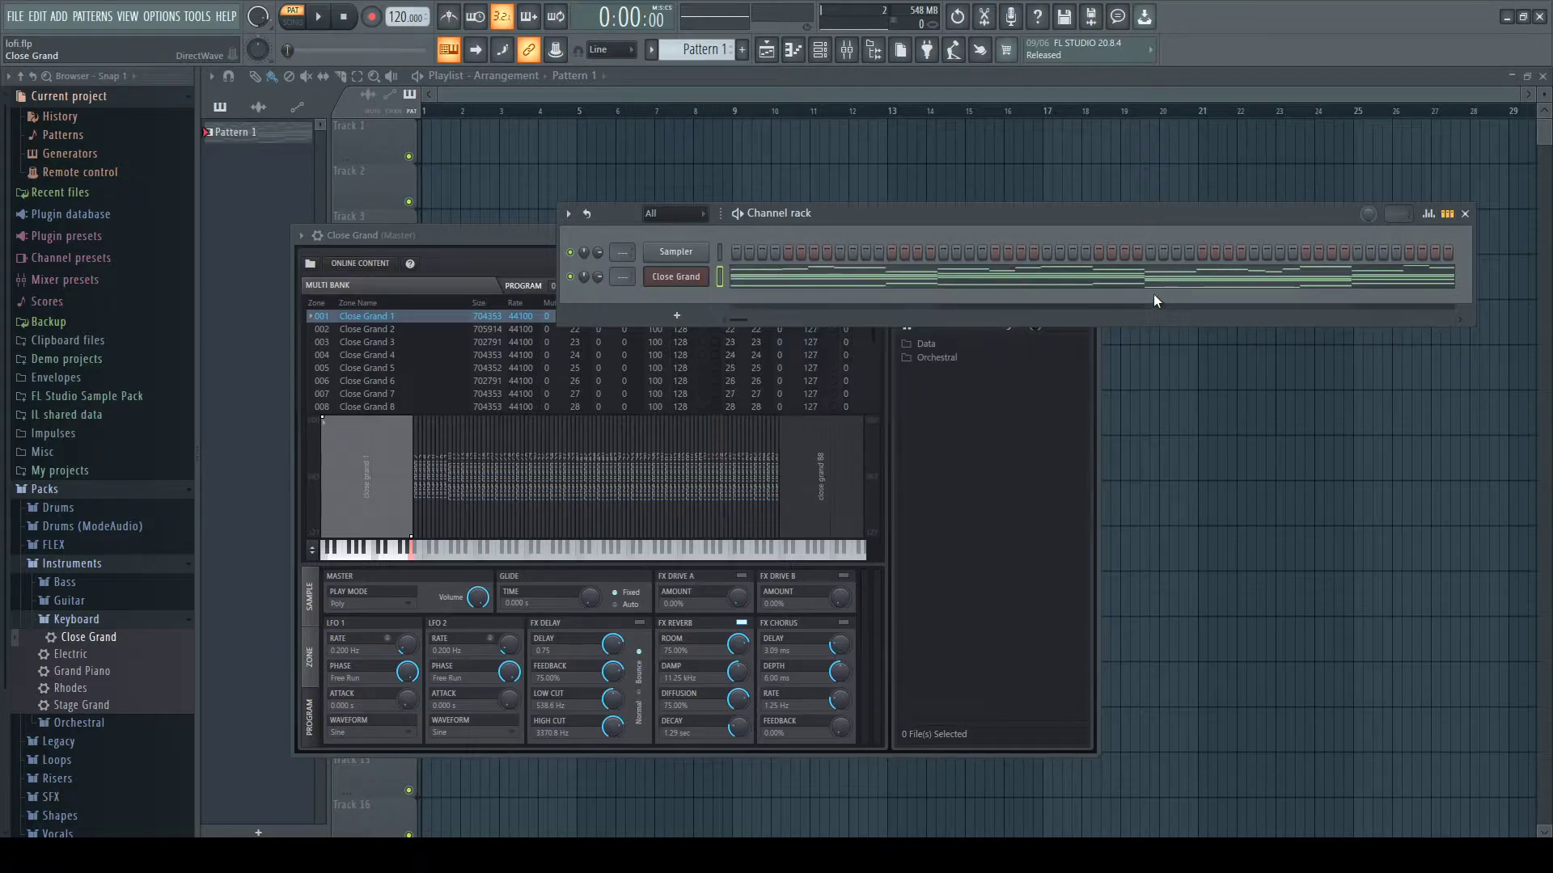
Open the Close Grand notes in the piano roll and play back the pattern.
left_click(884, 282)
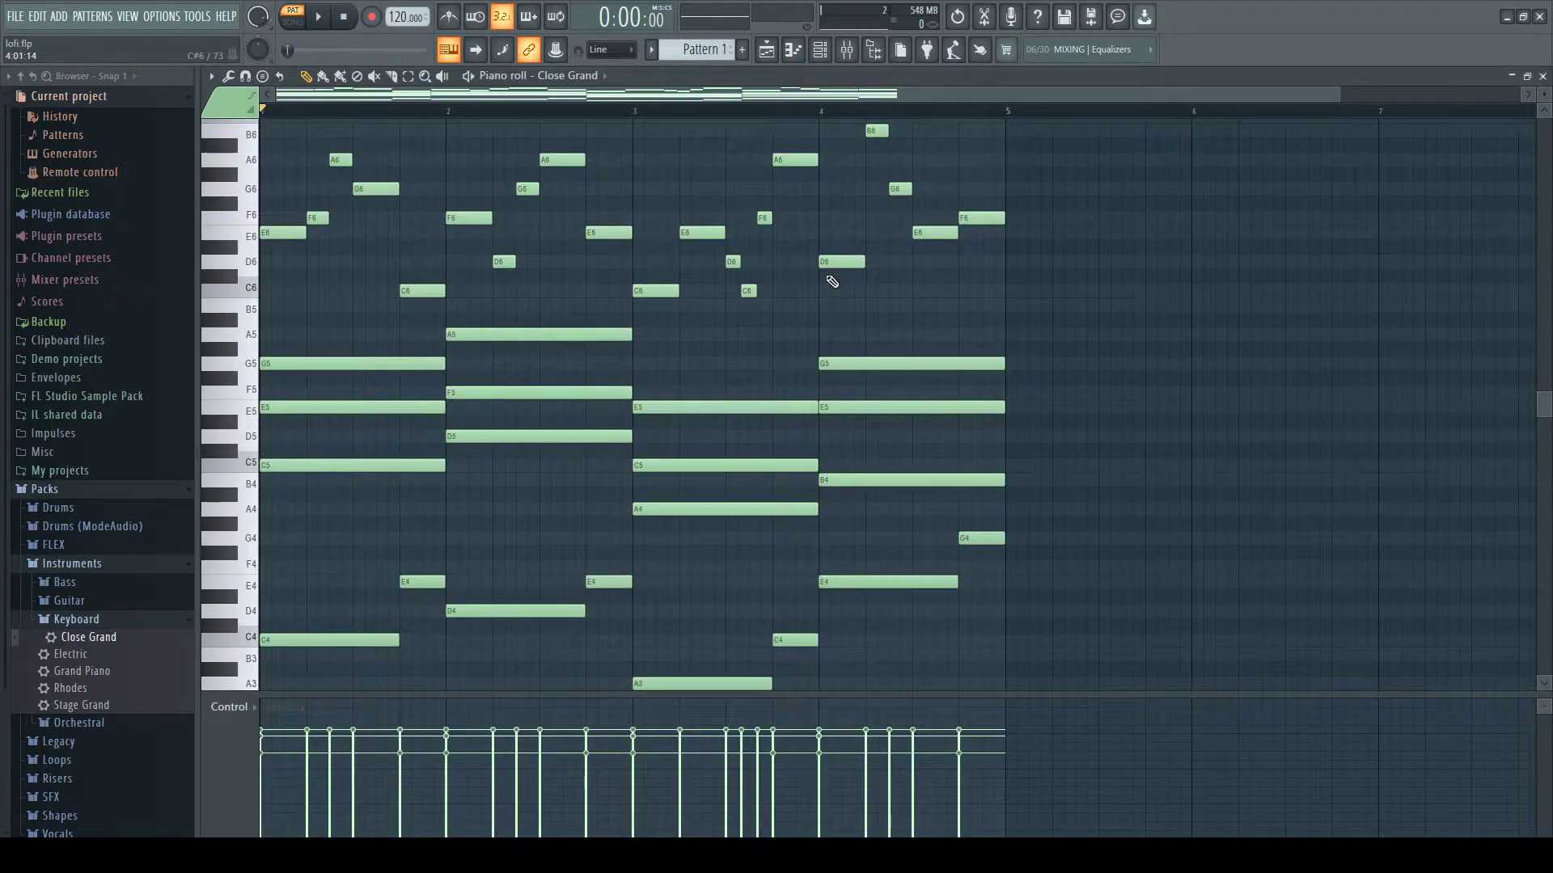
left_click(320, 18)
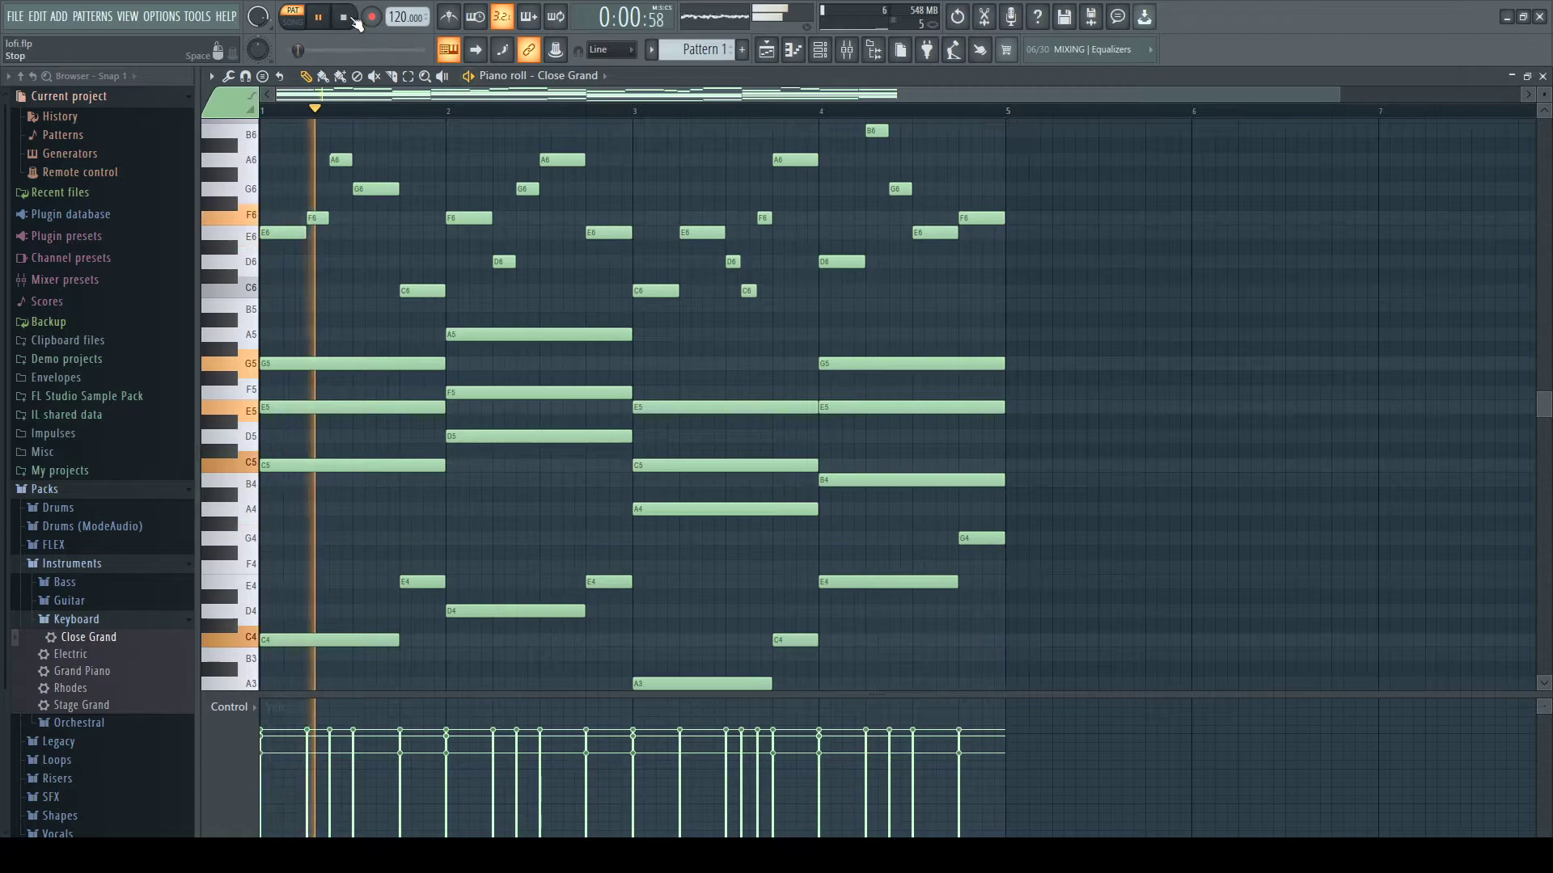
left_click(354, 19)
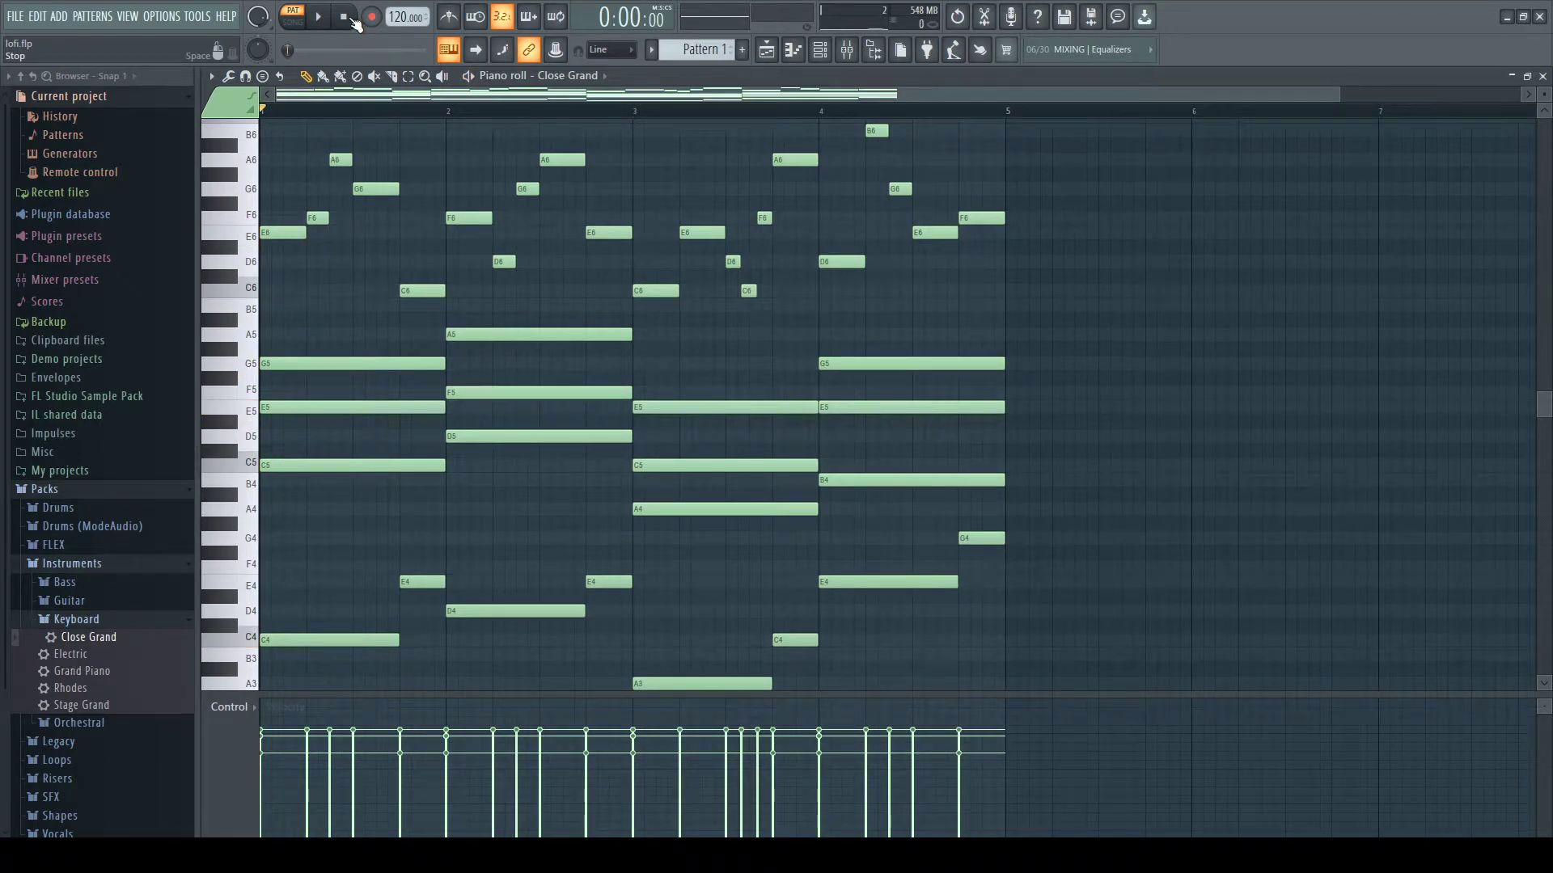
Route the Close Grand channel to mixer track Insert 1 and show the mixer.
left_click(820, 50)
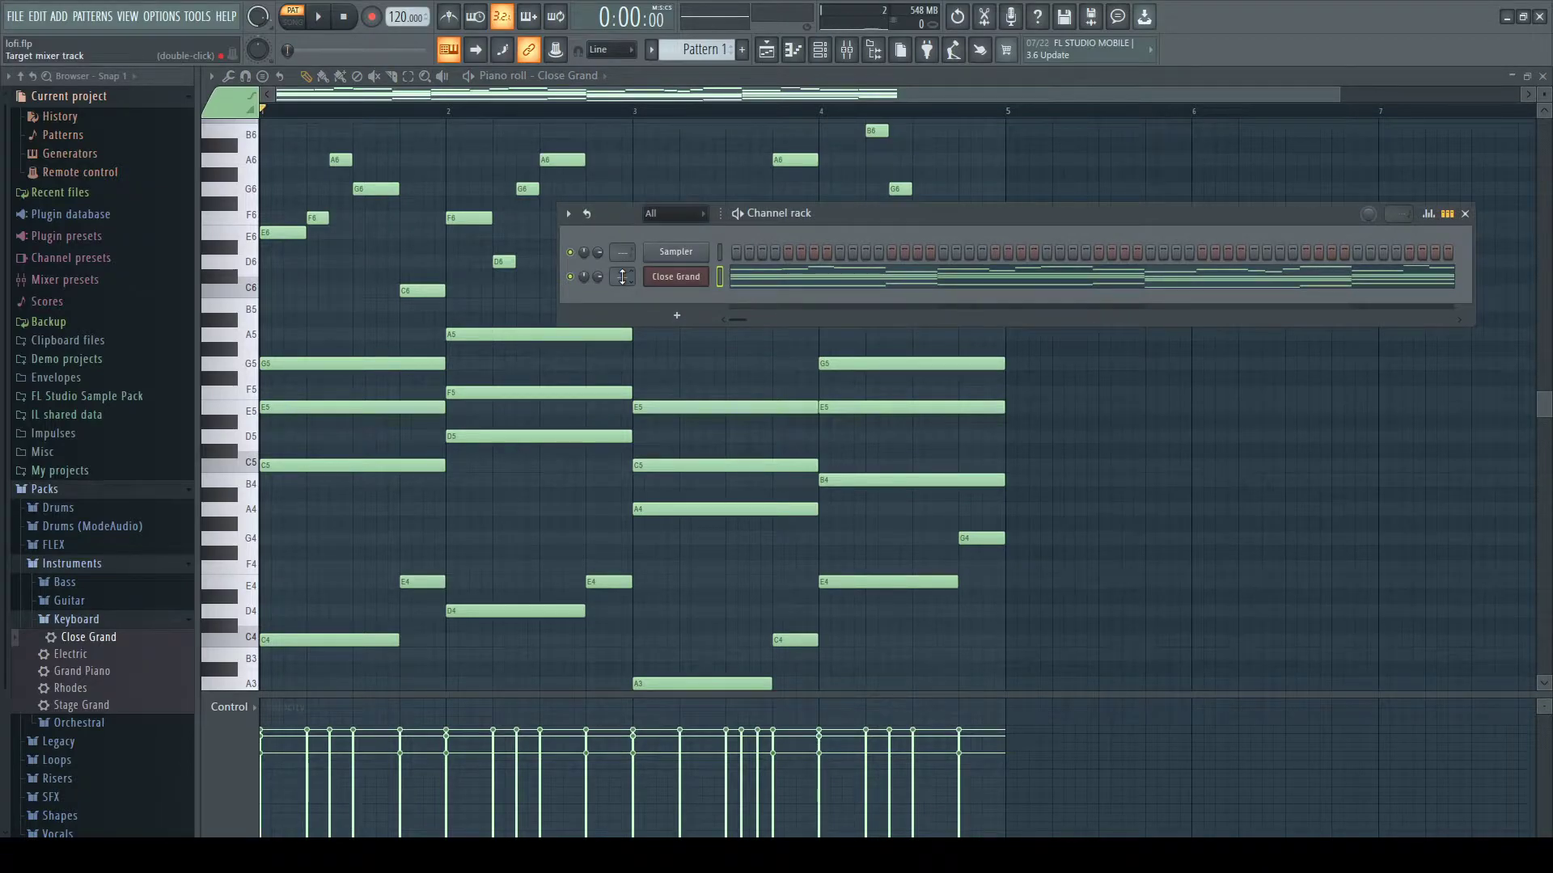
left_click_drag(622, 276, 622, 271)
left_click(851, 55)
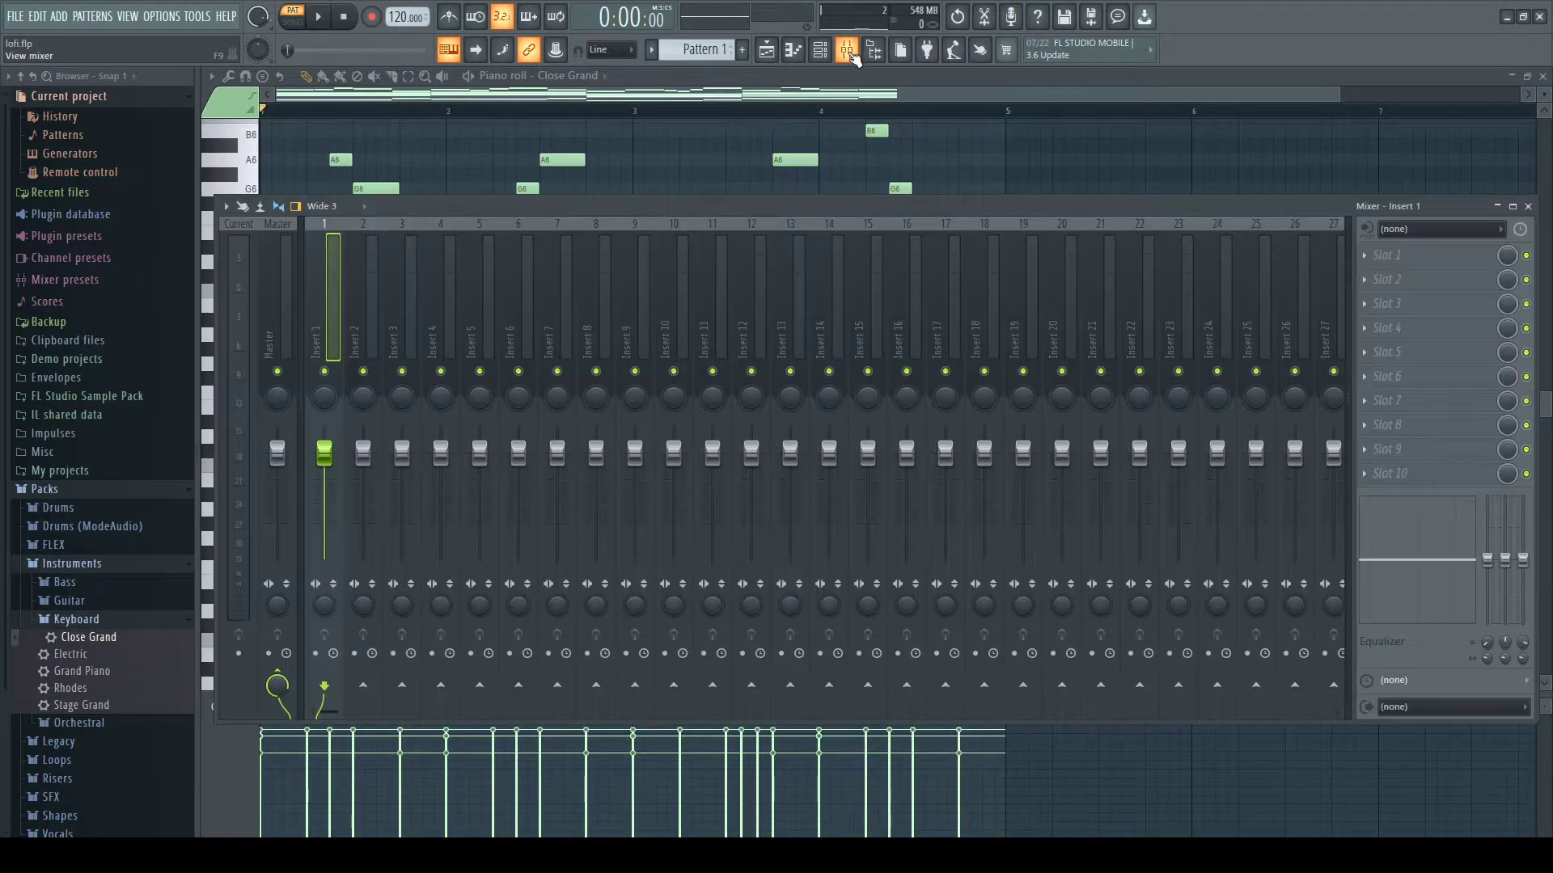
Load Fruity Parametric EQ 2 into slot 1 of Insert 1 and apply its Radio preset.
left_click(1365, 254)
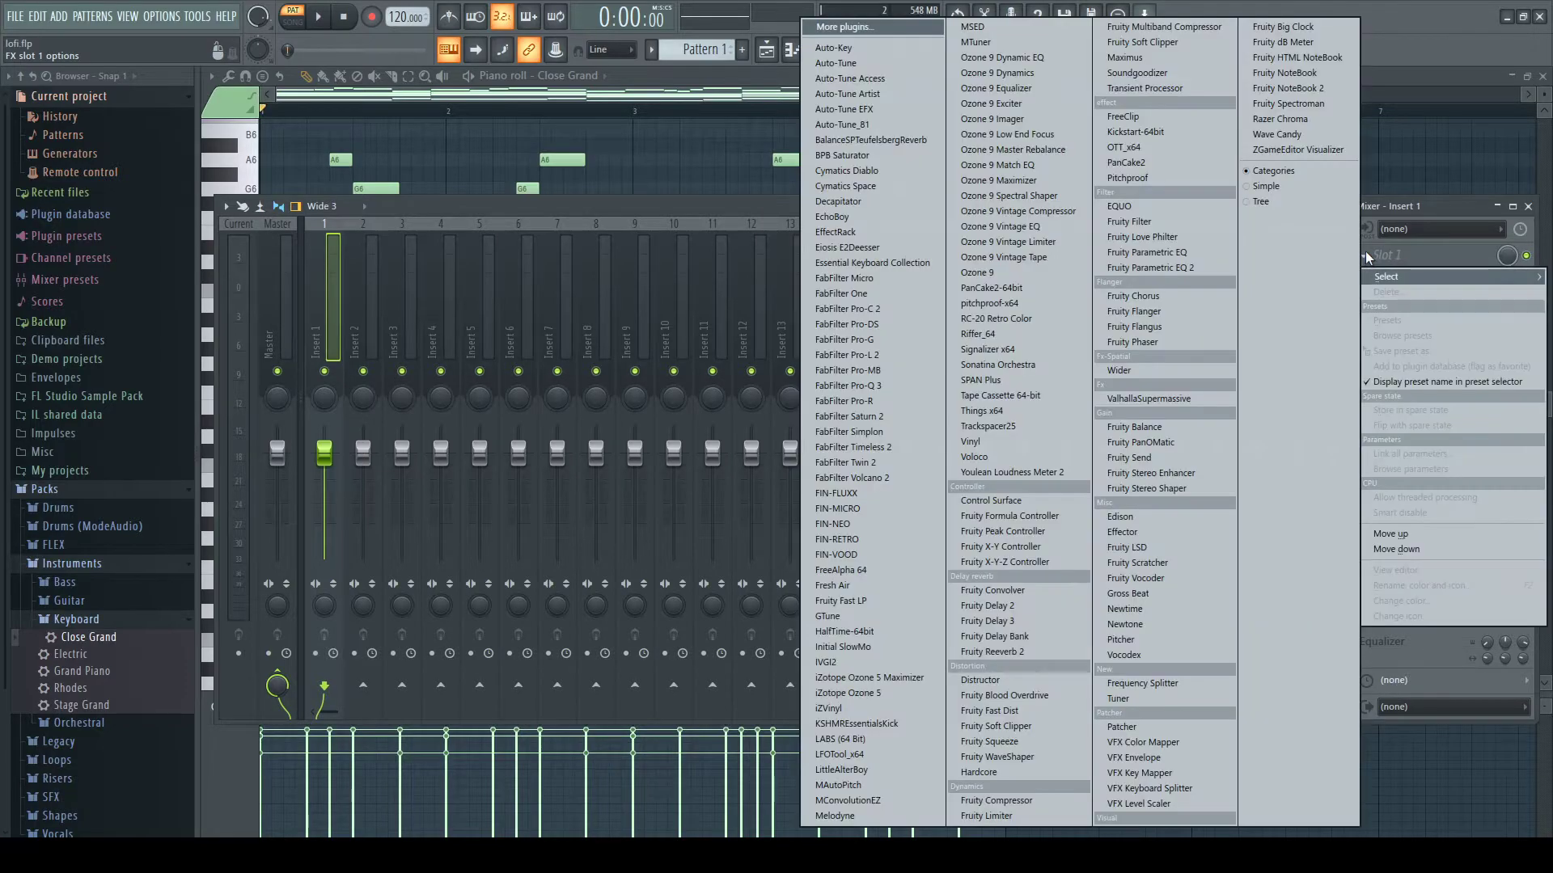
left_click(1145, 273)
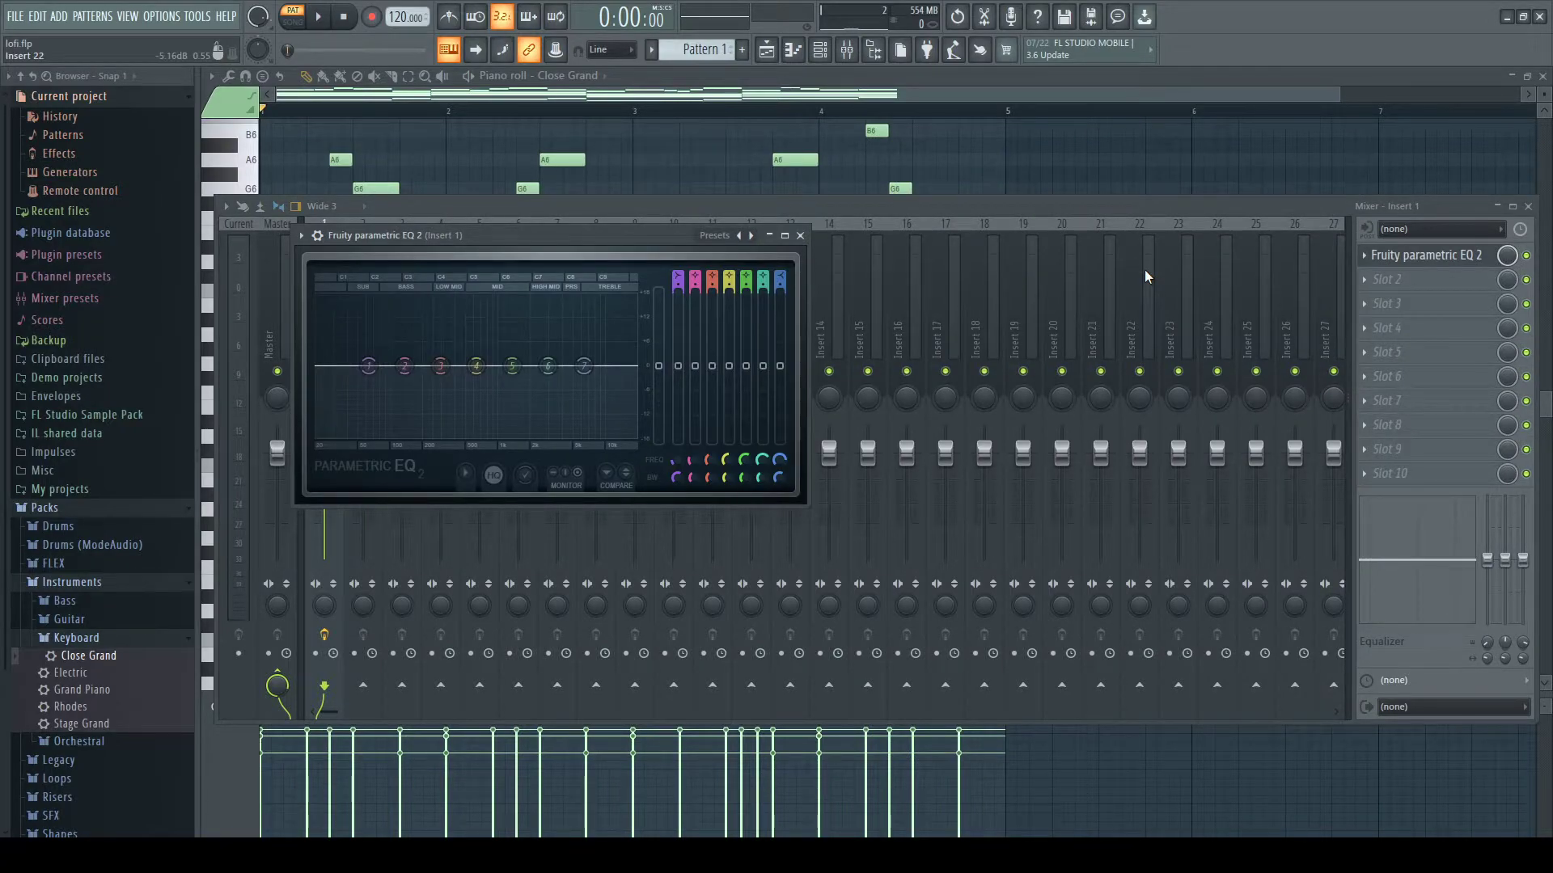
left_click(719, 237)
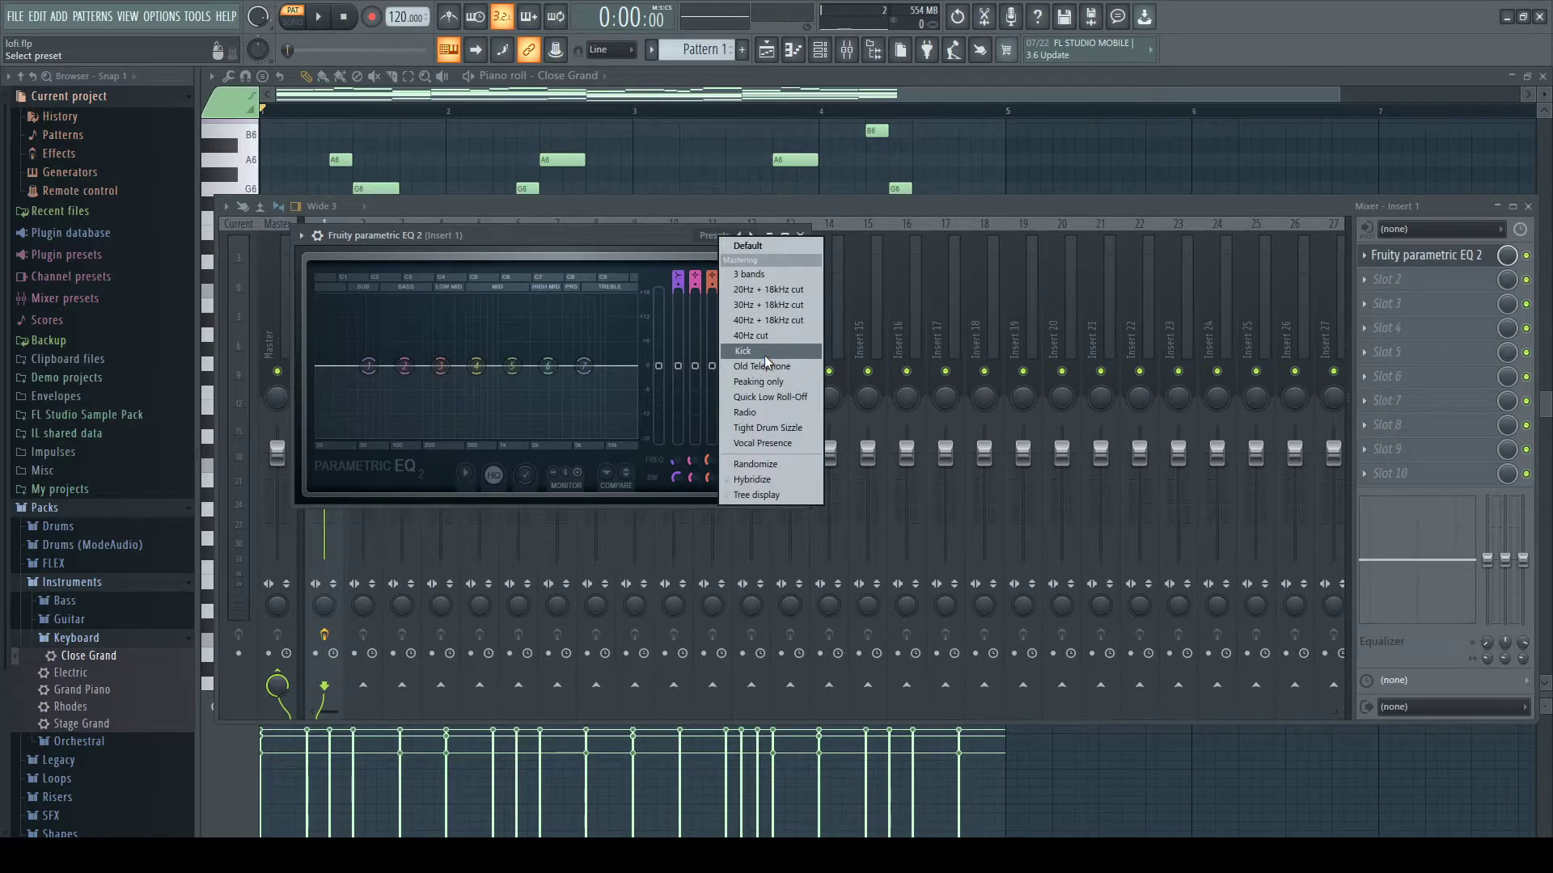
left_click(765, 412)
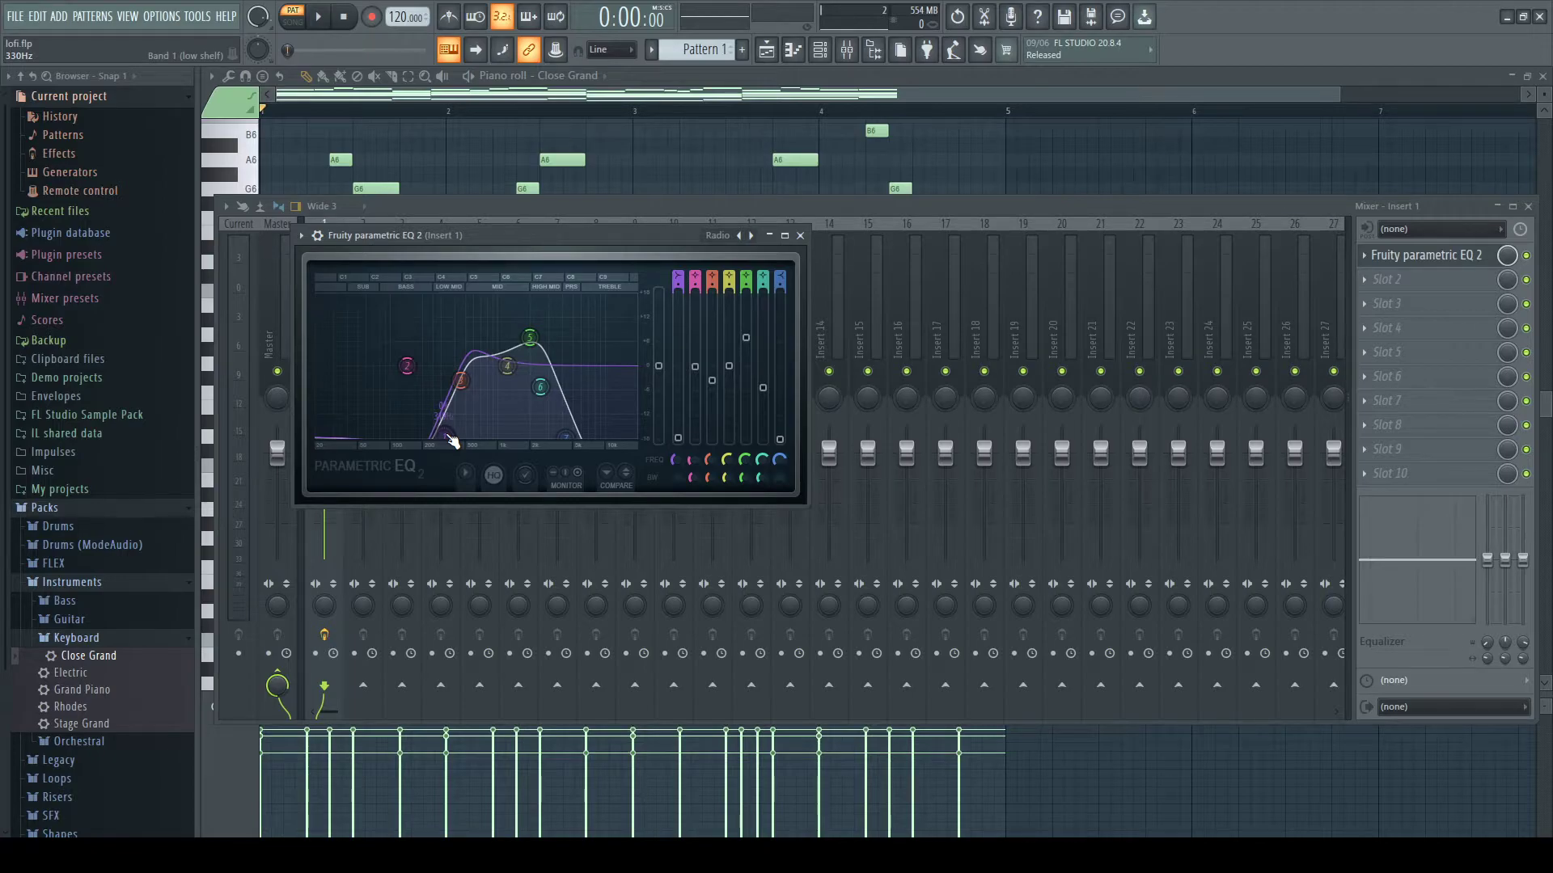
Shift EQ band 1 slightly lower in frequency to let more low end through, and audition the pattern.
left_click_drag(446, 435, 428, 430)
left_click(320, 17)
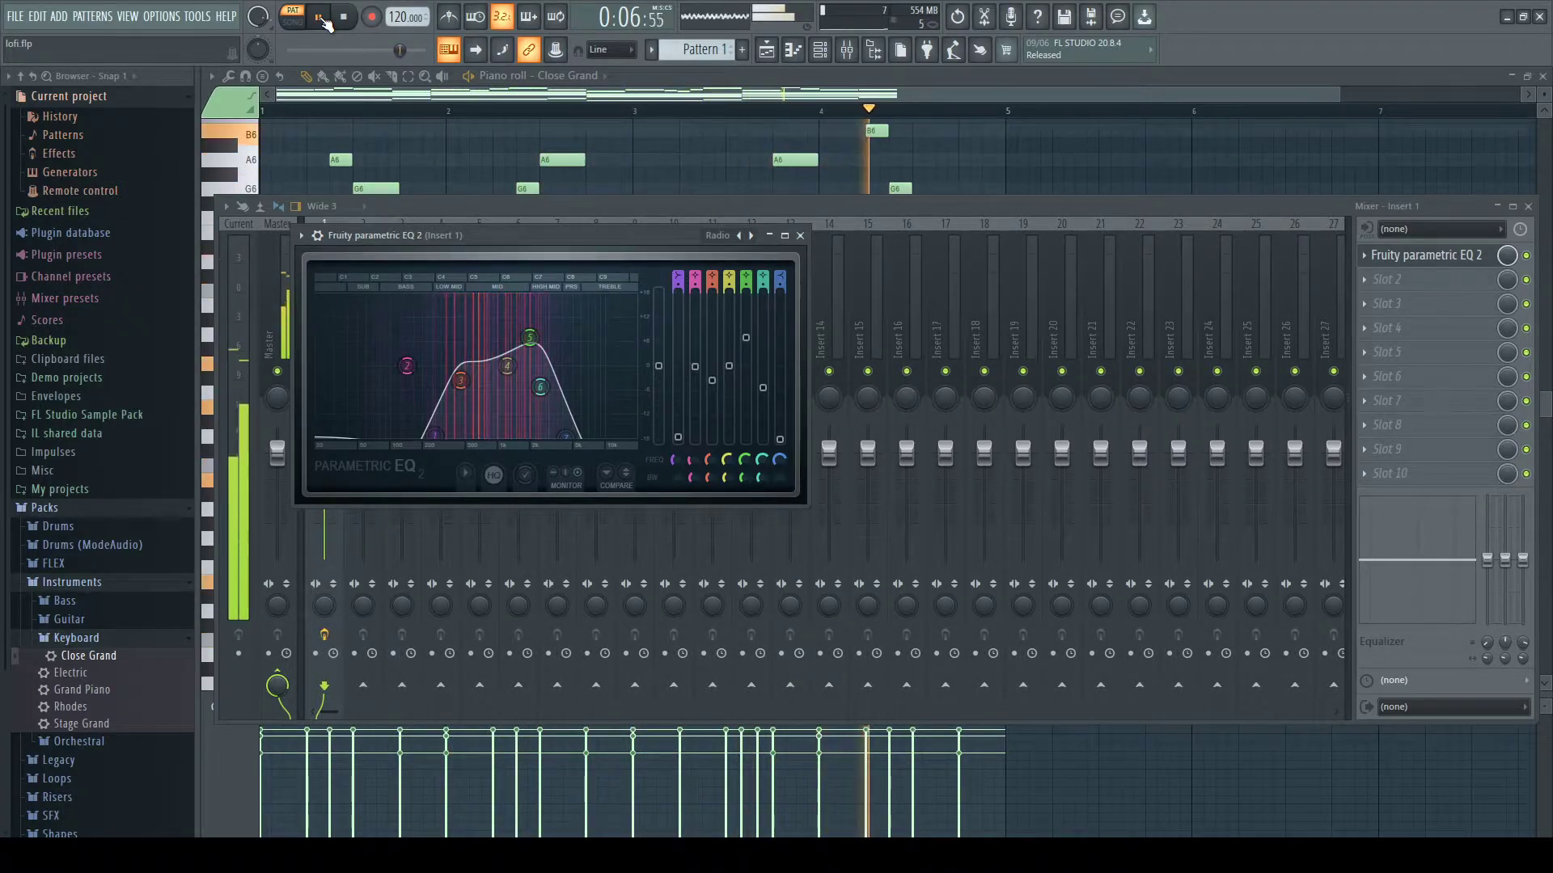
left_click(349, 18)
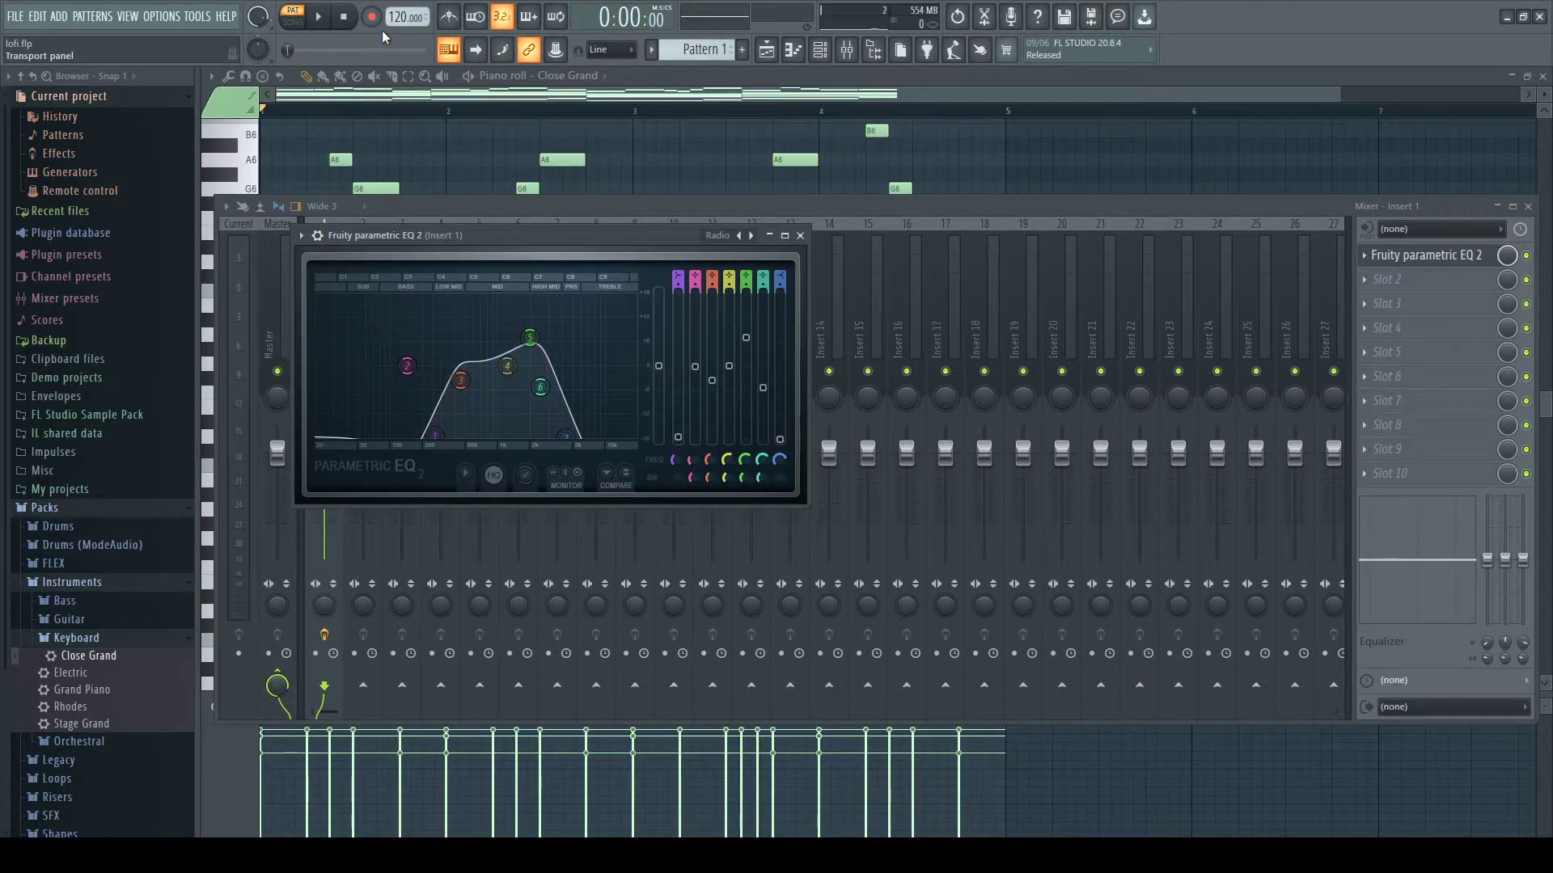
Load Maximus into slot 2 of Insert 1 with the Lo fi preset and audition the pattern.
left_click(1367, 278)
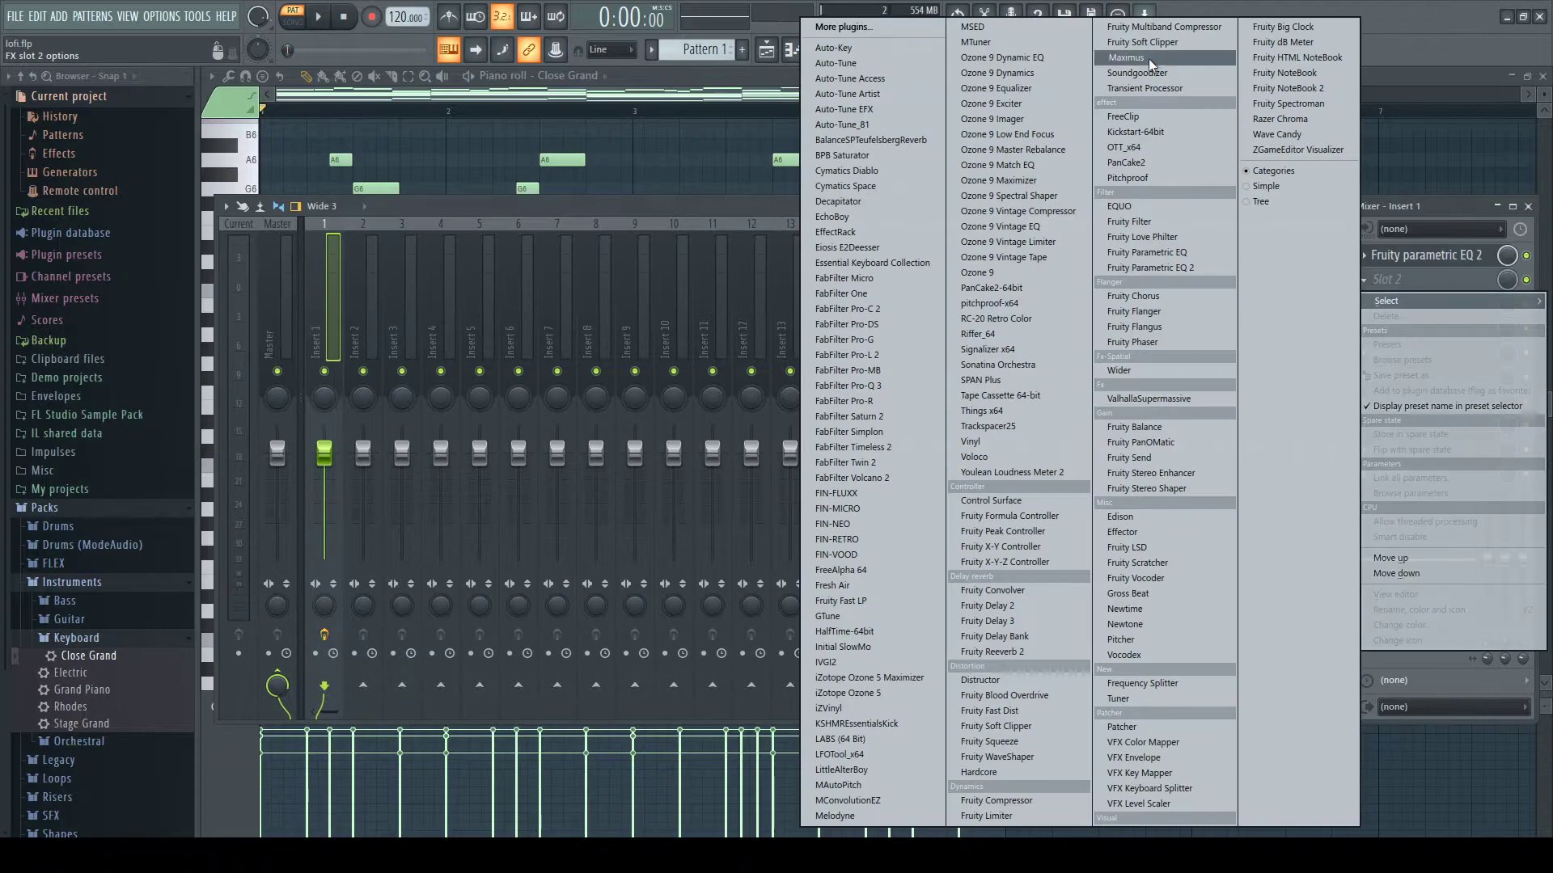
left_click(1125, 57)
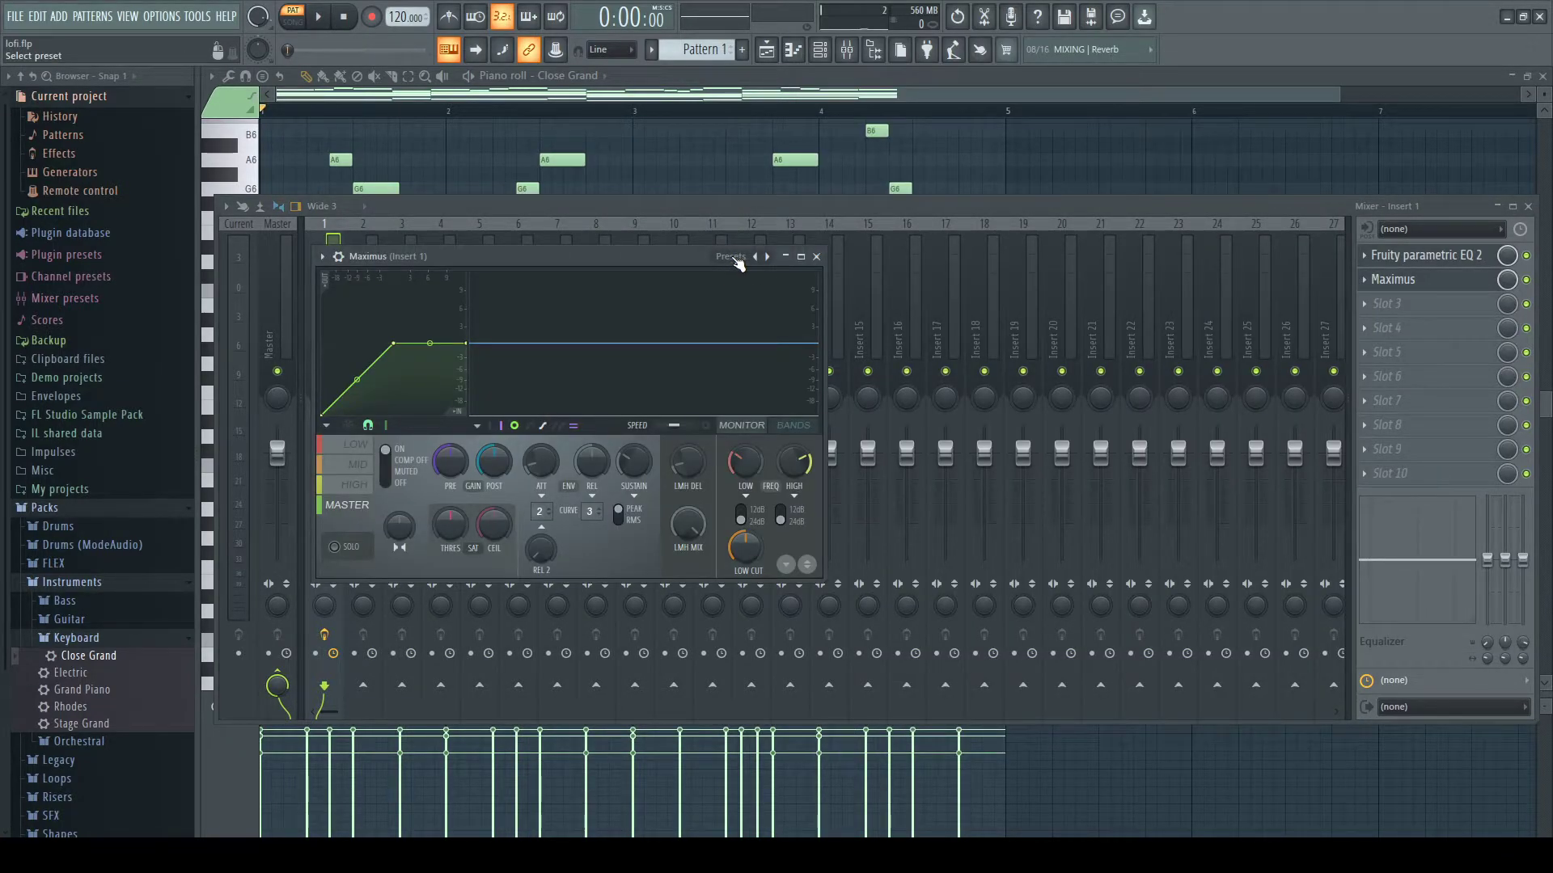
left_click(731, 257)
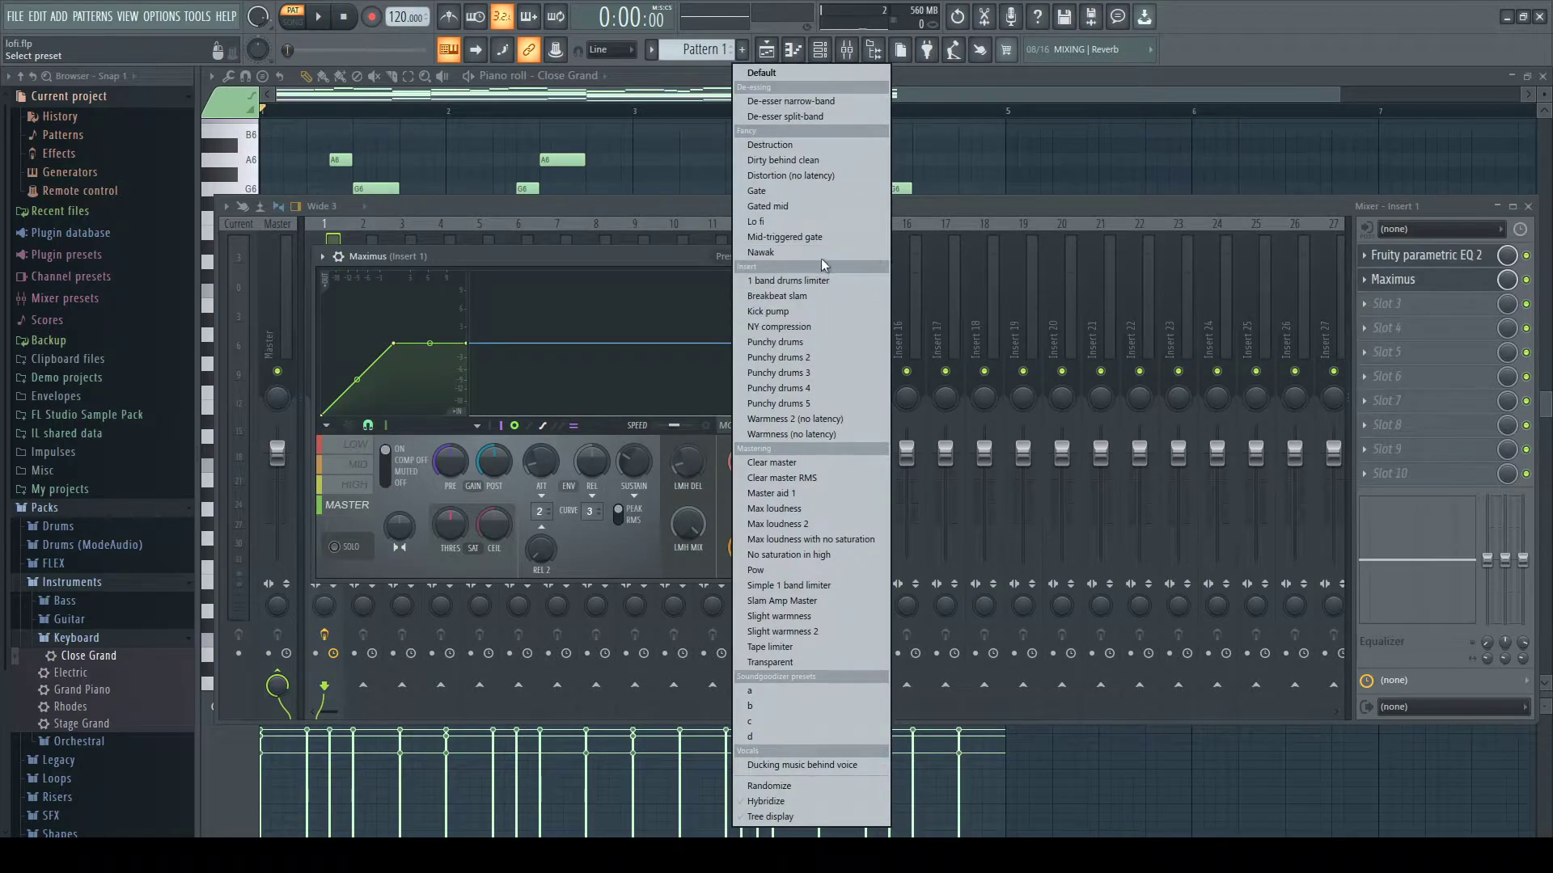
left_click(778, 223)
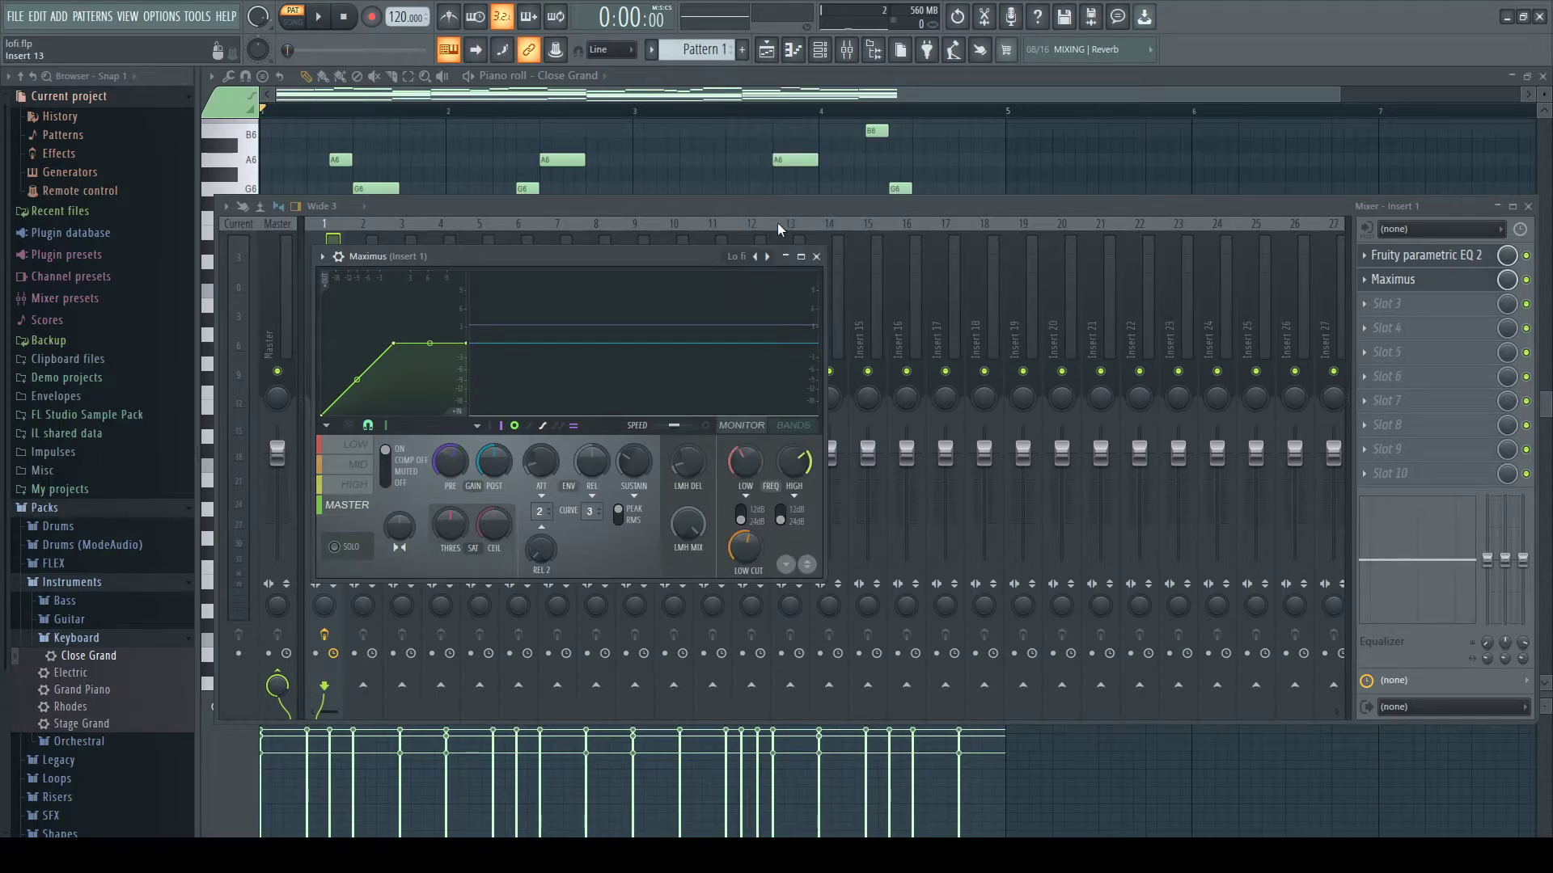
left_click(323, 18)
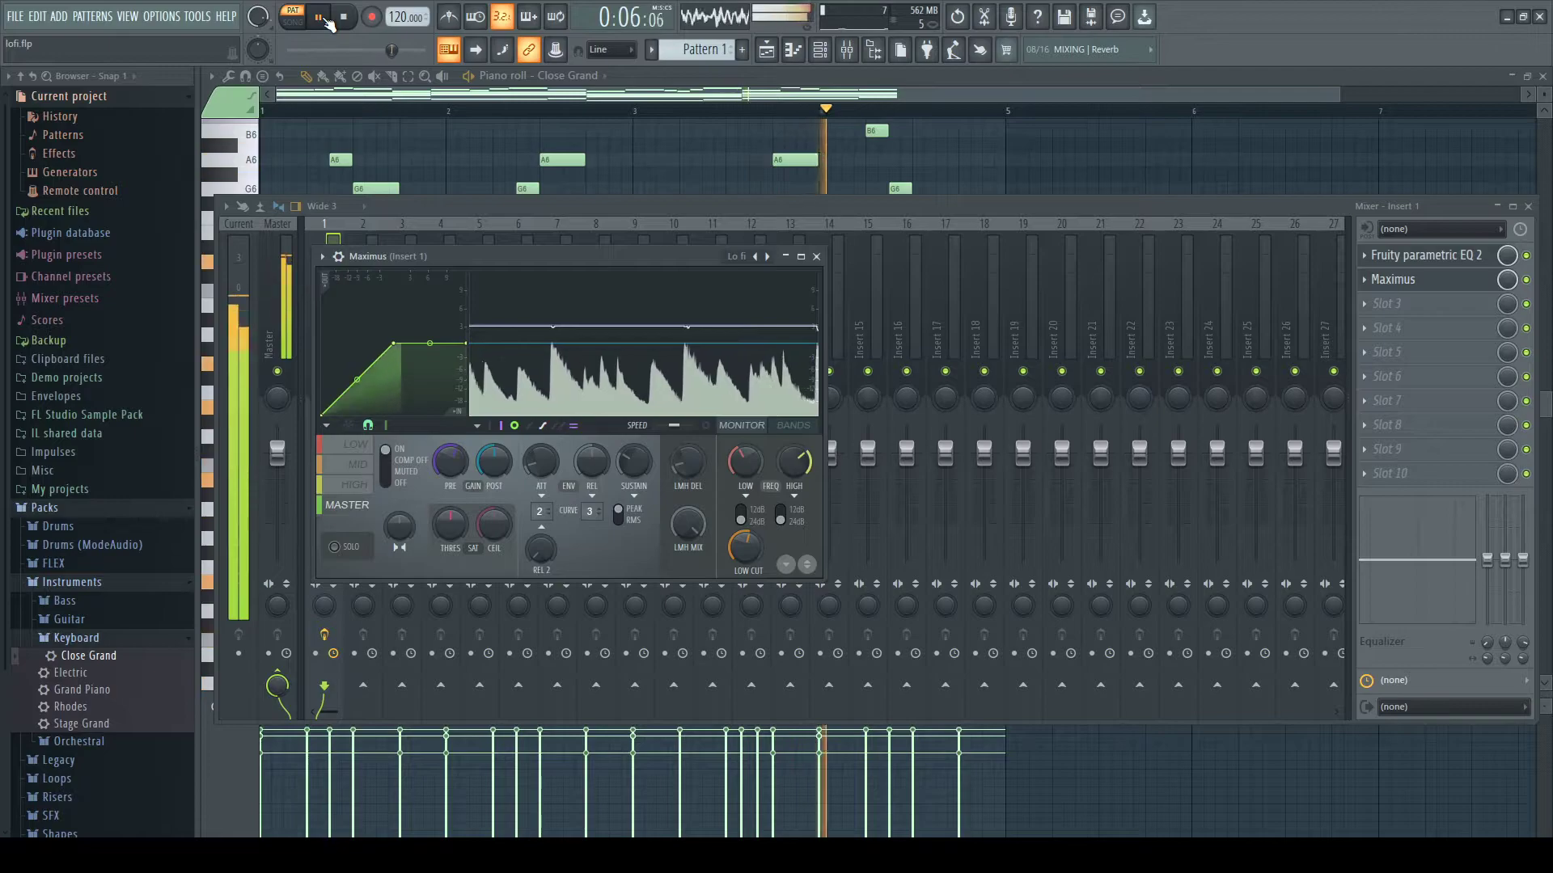
left_click(344, 17)
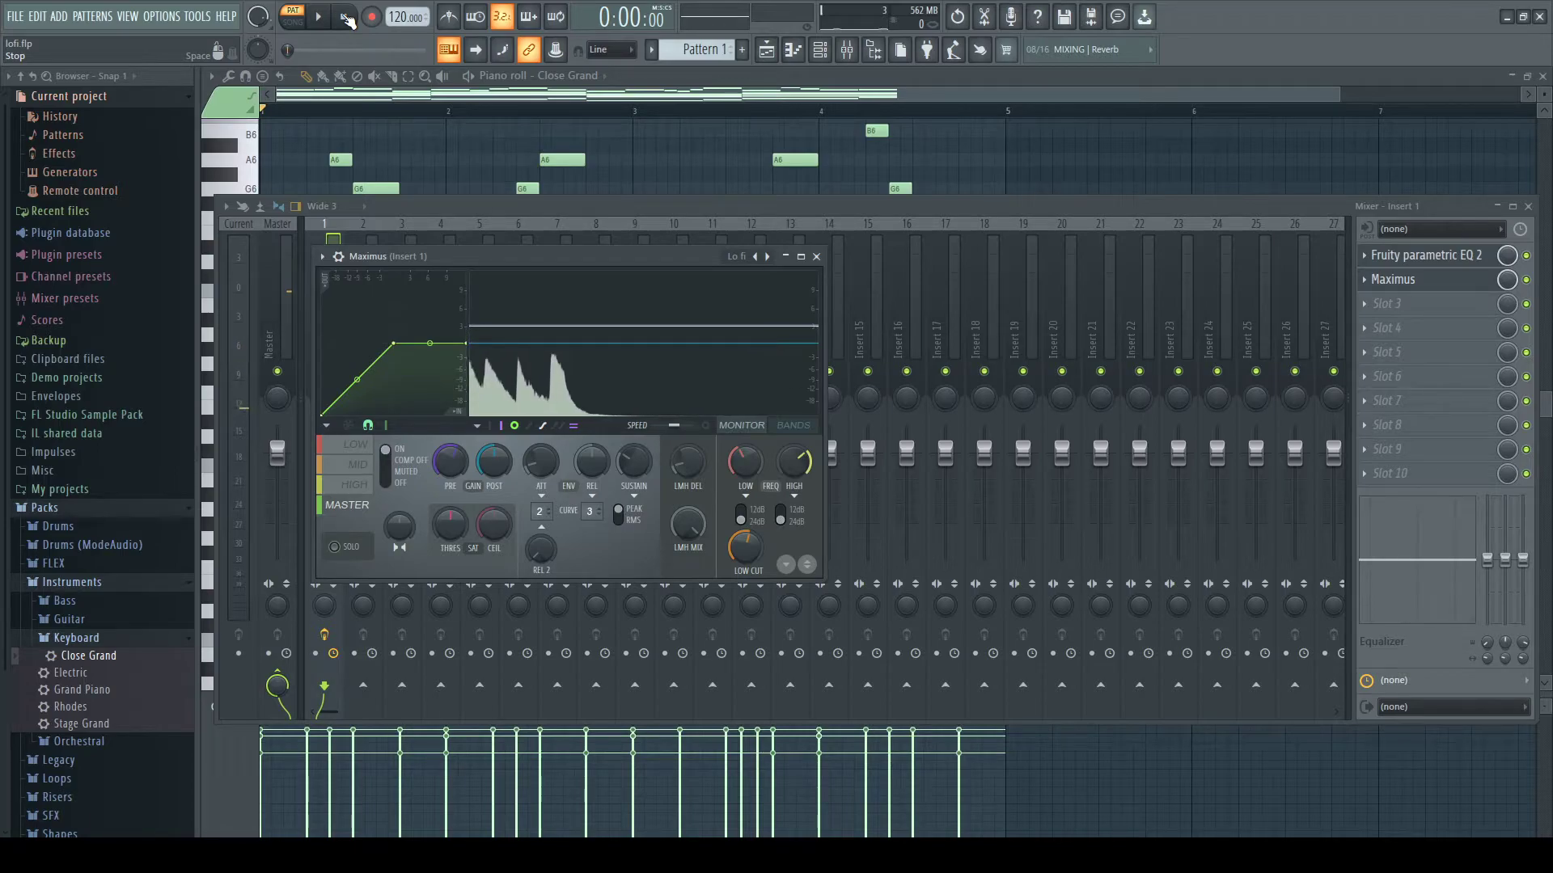
left_click(320, 20)
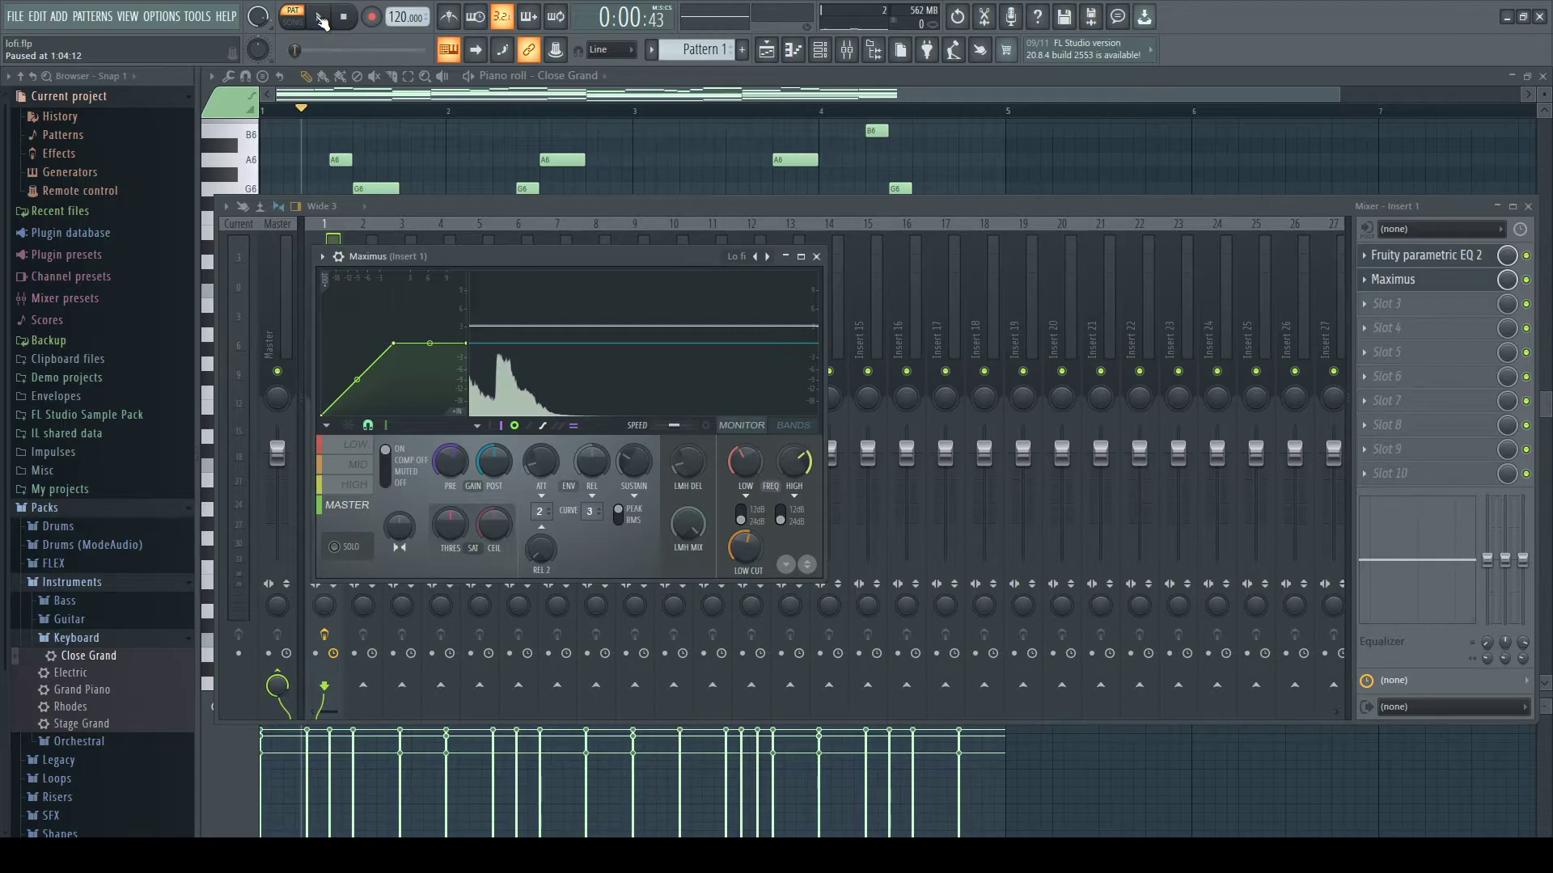
Load Fruity Limiter into slot 3 of Insert 1 and switch it to compressor mode (COMP).
left_click(1371, 306)
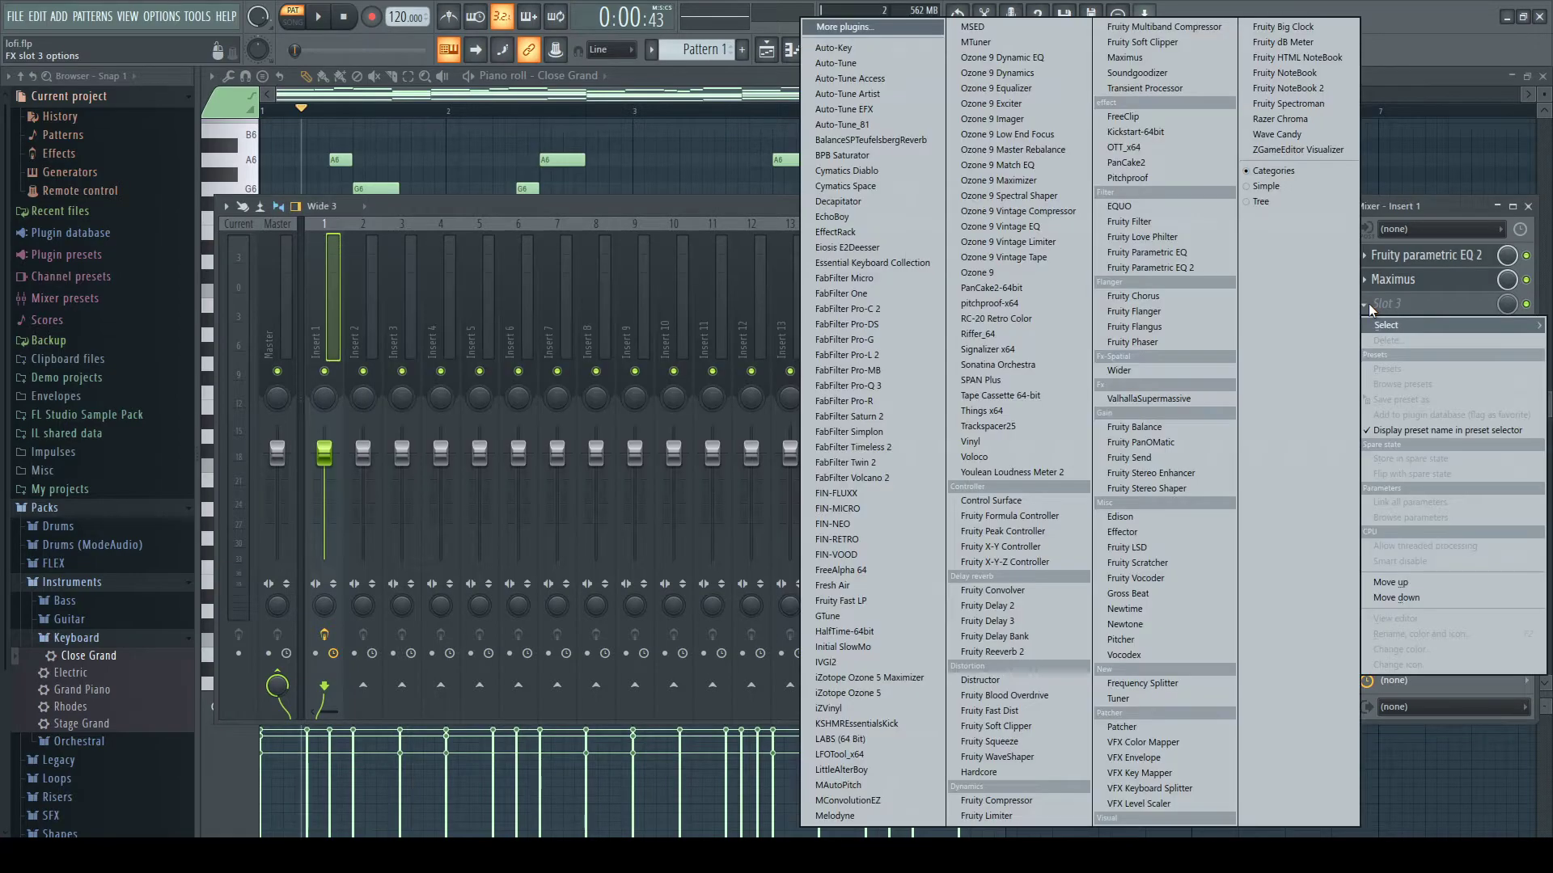
left_click(1026, 812)
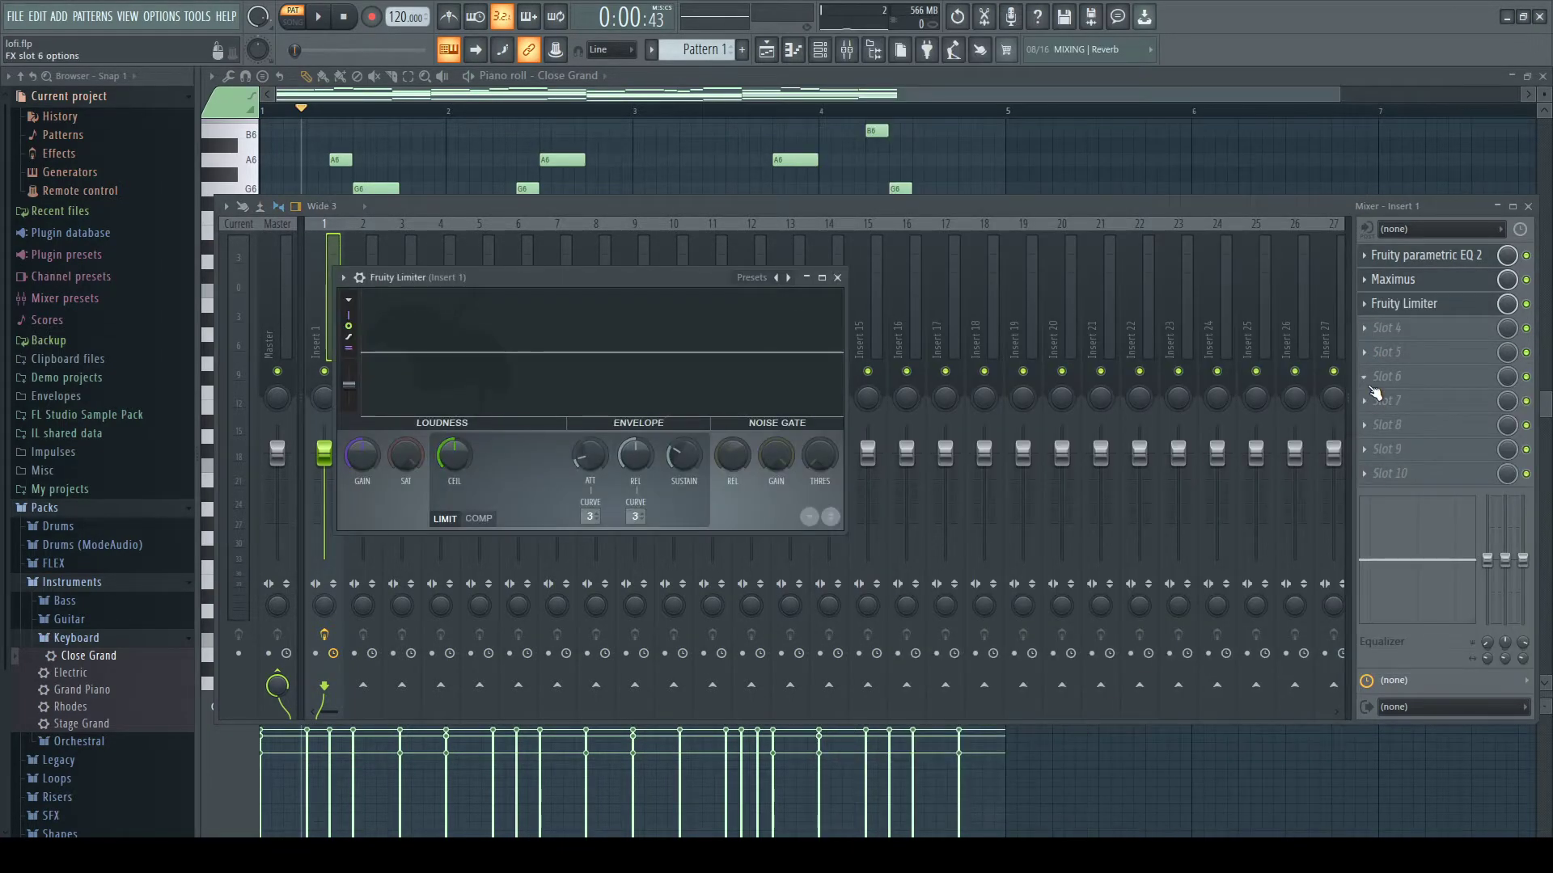
left_click(478, 519)
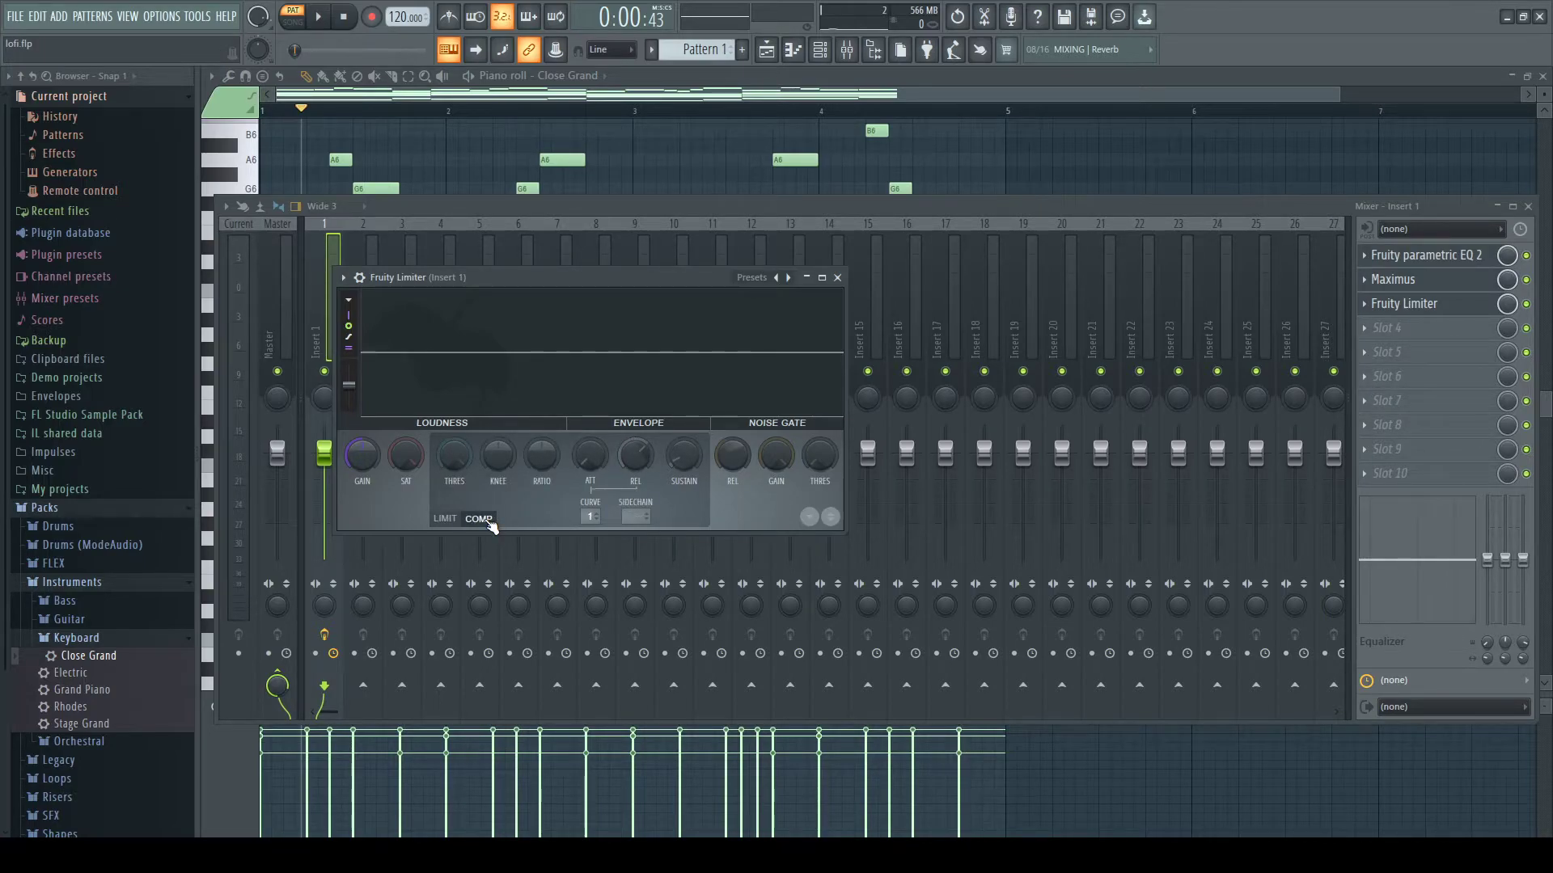
Audition the pattern through Fruity Limiter and lower the compressor threshold to just below the signal peaks.
left_click(343, 17)
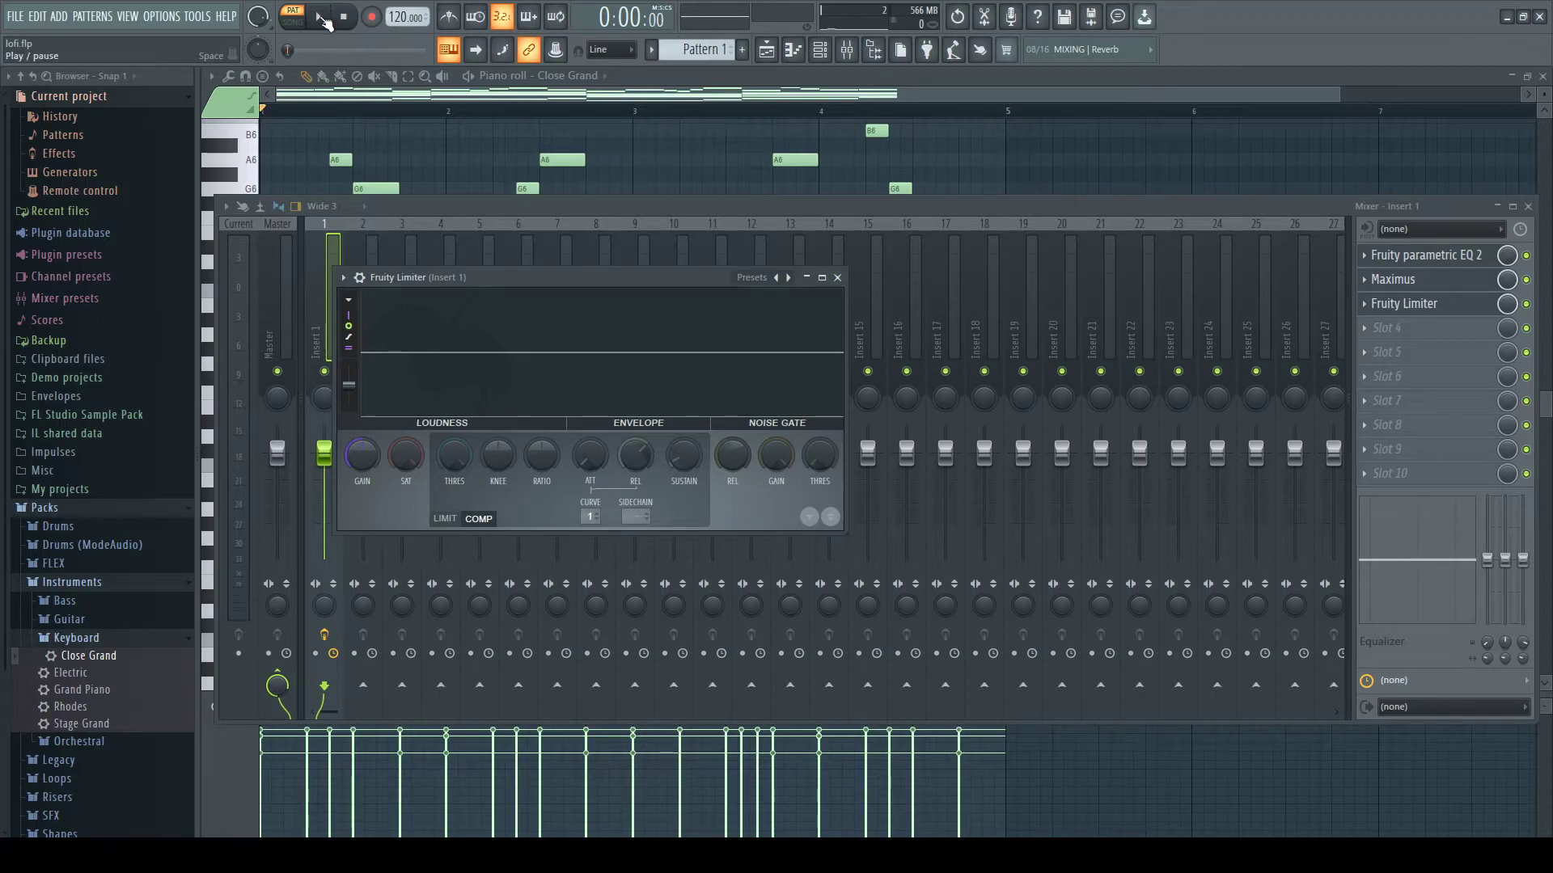
left_click(322, 18)
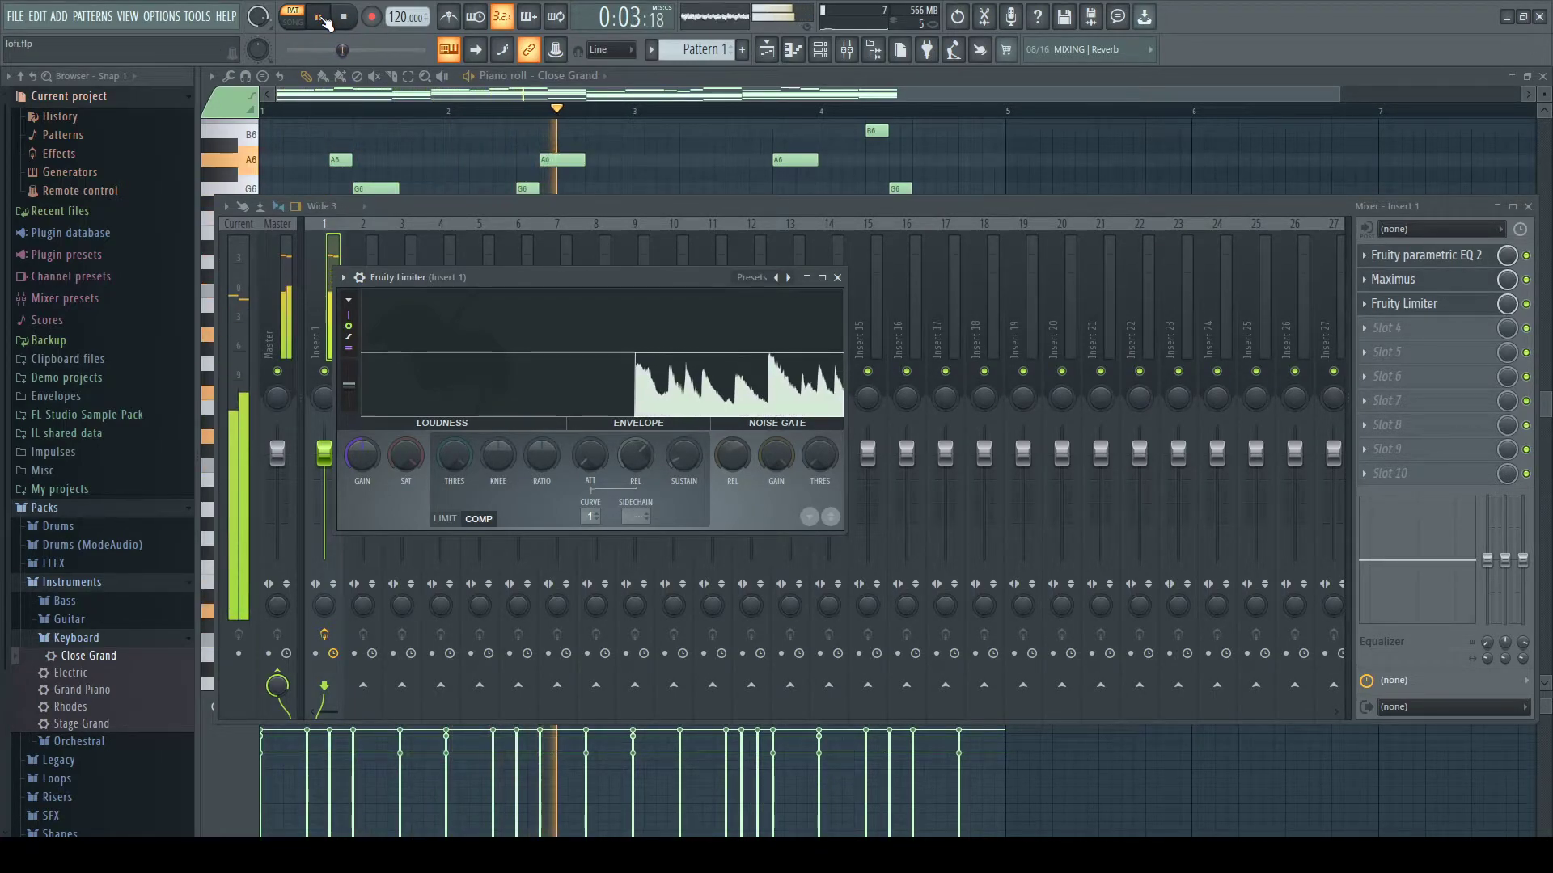
left_click(323, 18)
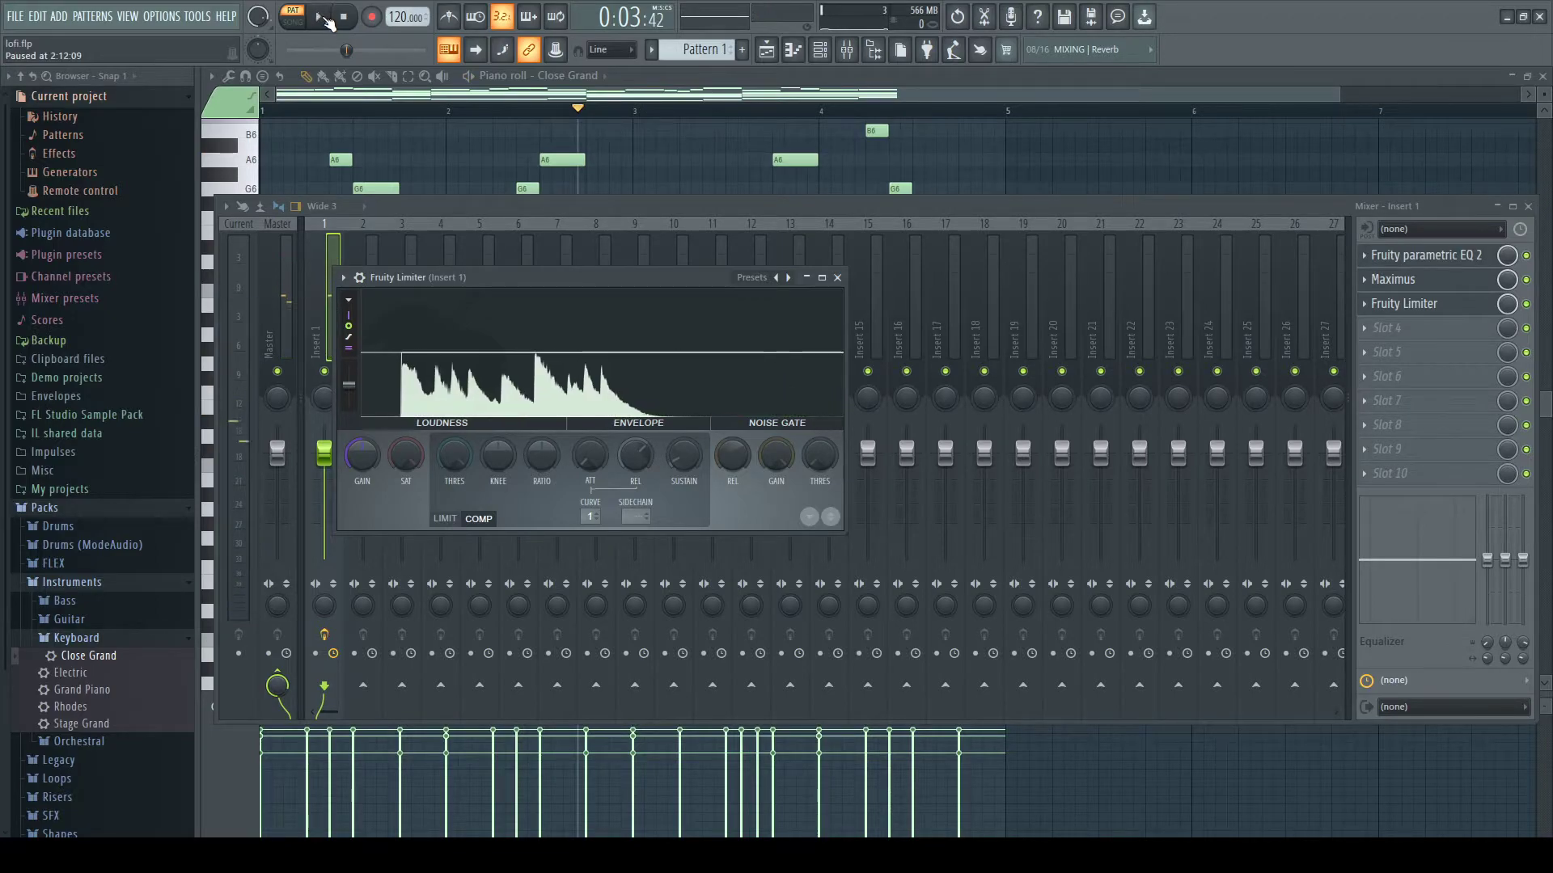
left_click(343, 18)
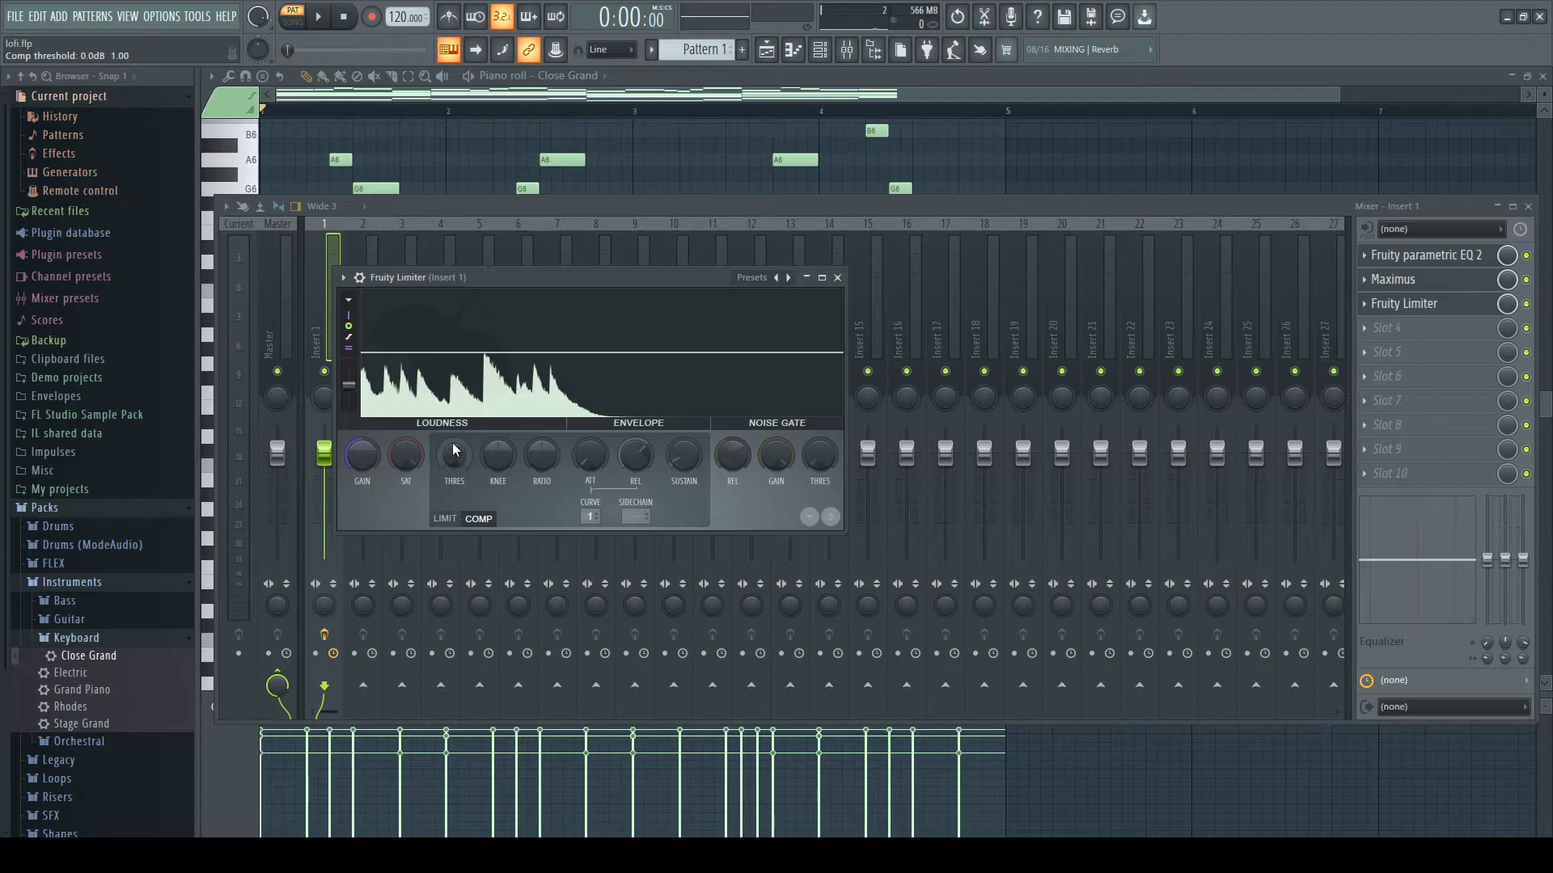
left_click_drag(455, 455, 455, 490)
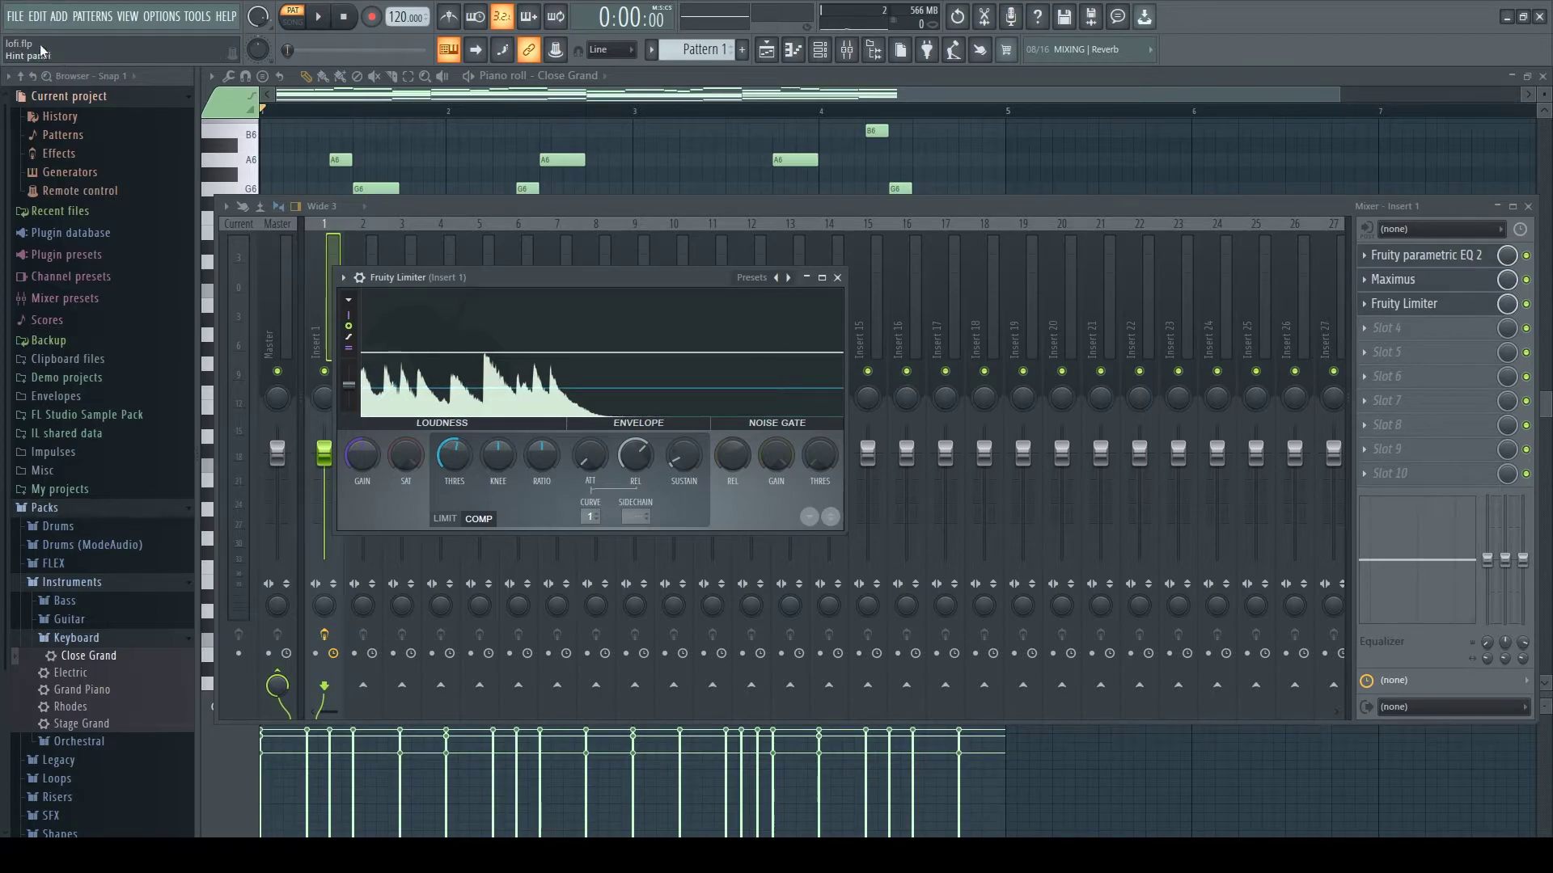
Fine-tune the Fruity Limiter compressor threshold, set the ratio to 2.0:1, and audition the pattern.
left_click_drag(452, 453, 452, 460)
left_click_drag(541, 461, 542, 416)
left_click(319, 18)
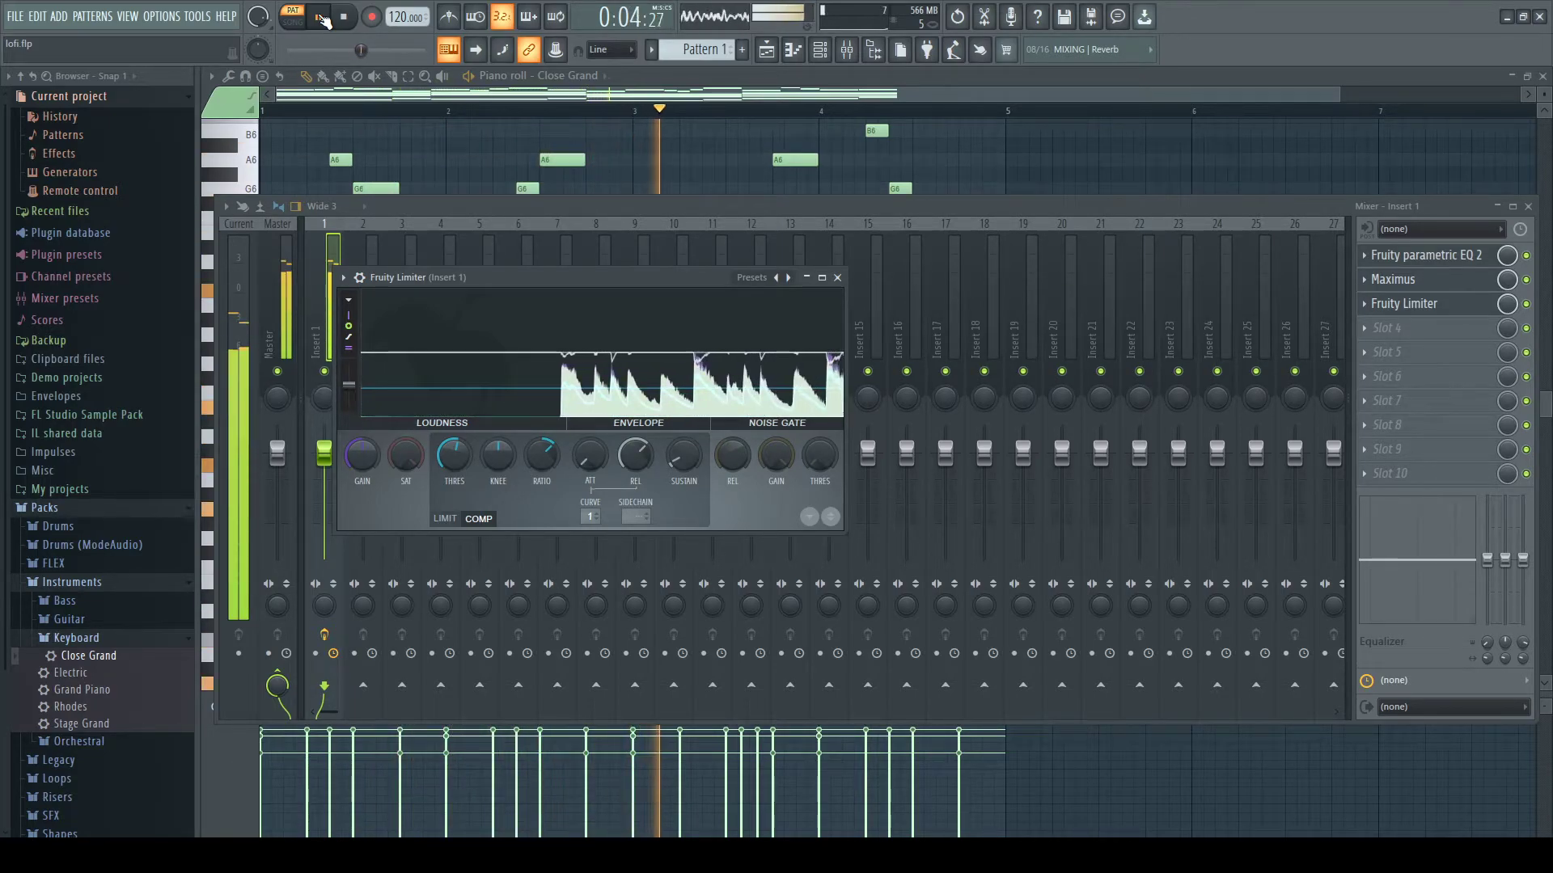
left_click(321, 21)
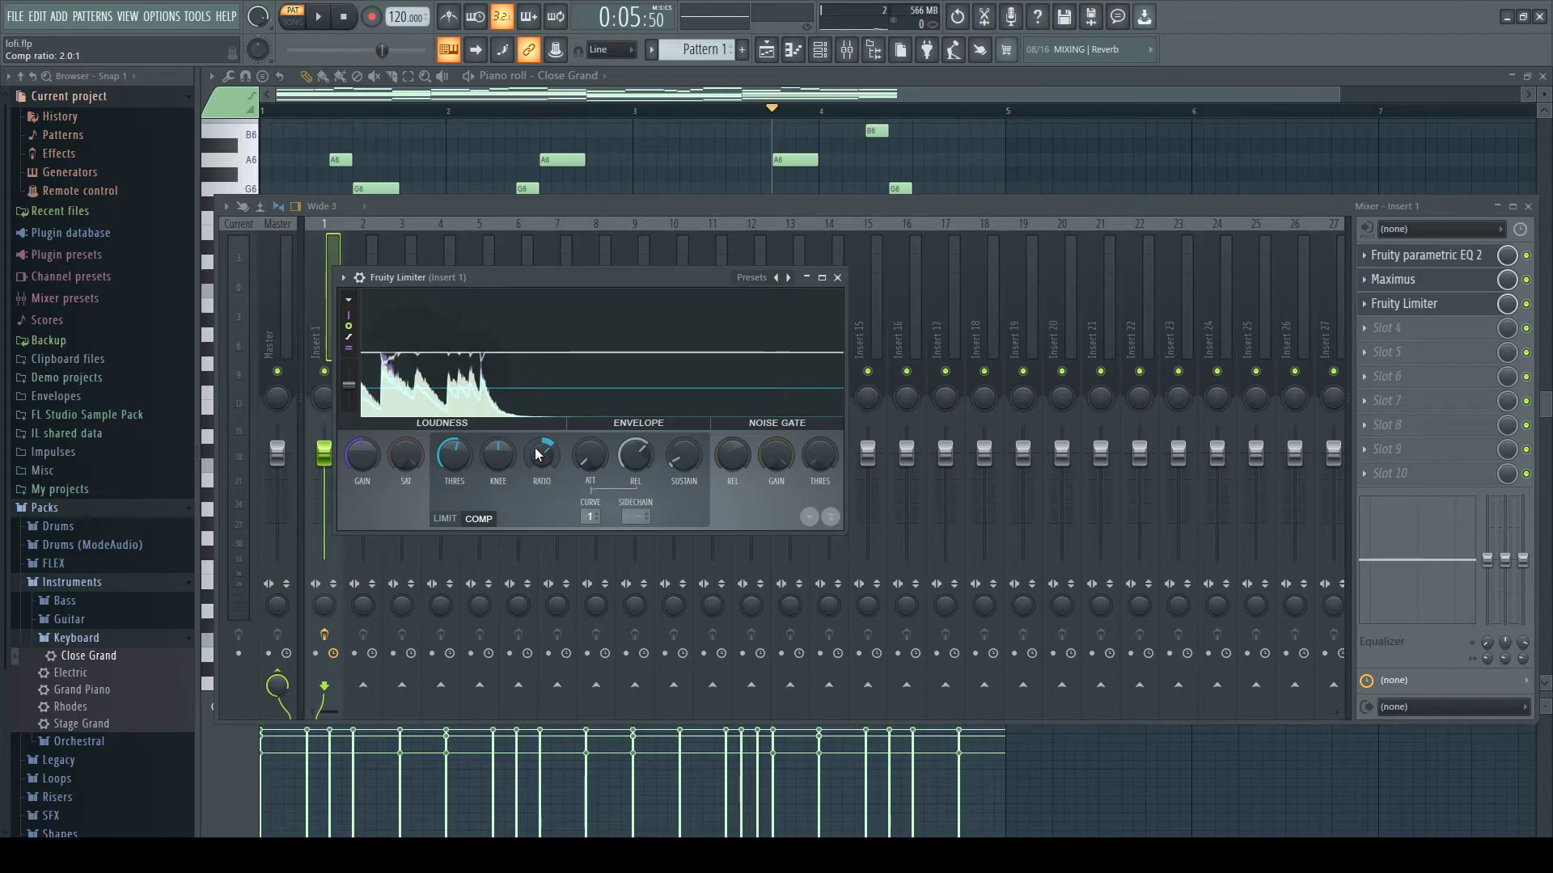
Set the compressor attack time to about 7.63 ms and audition the pattern.
left_click_drag(594, 458, 593, 440)
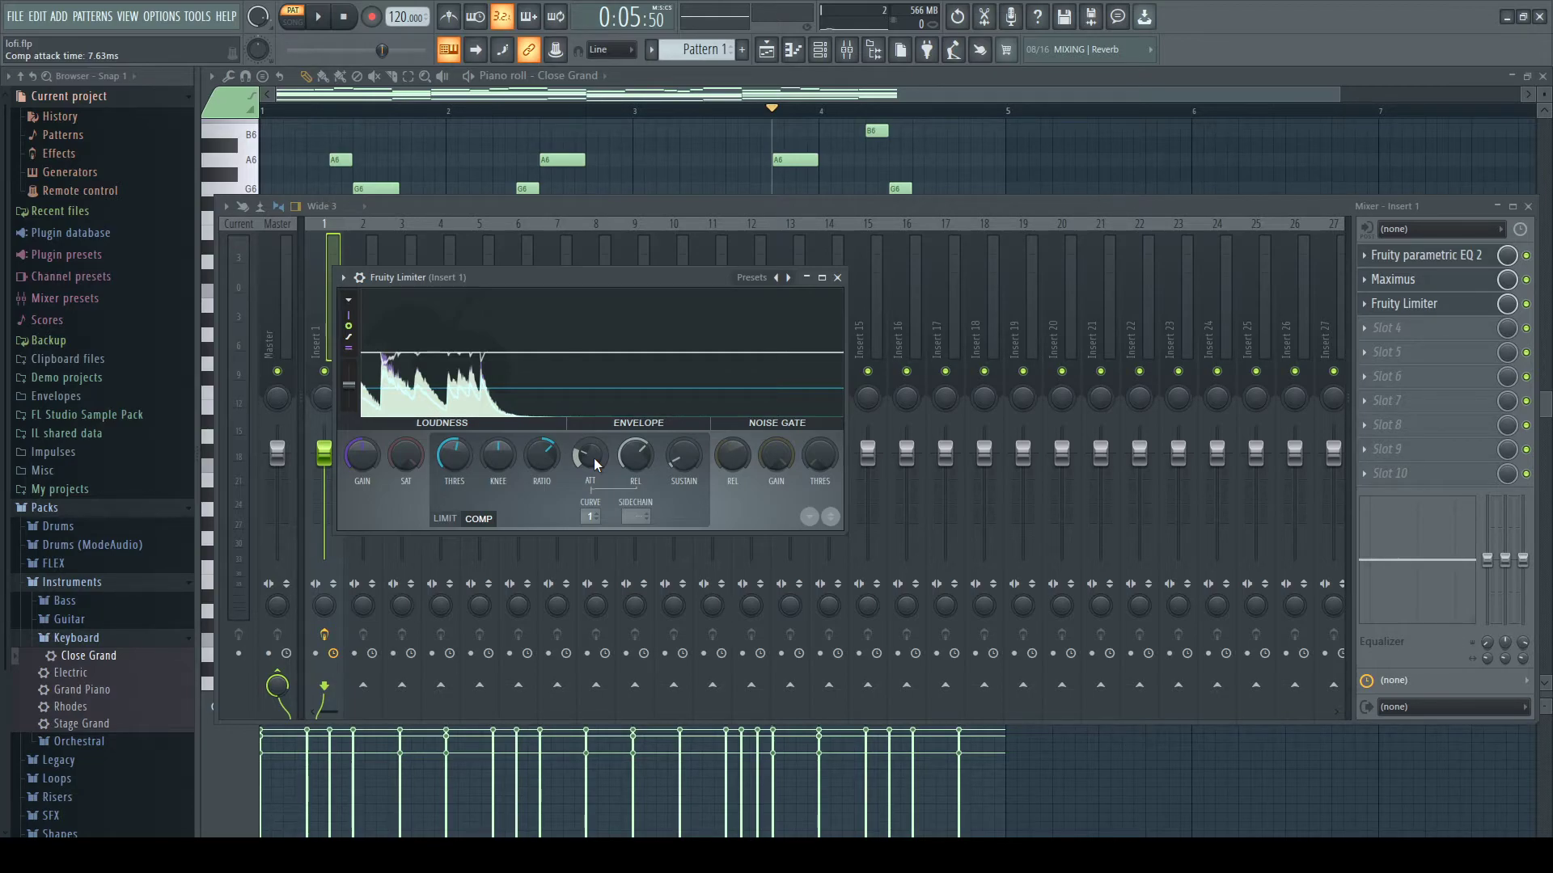
left_click(321, 17)
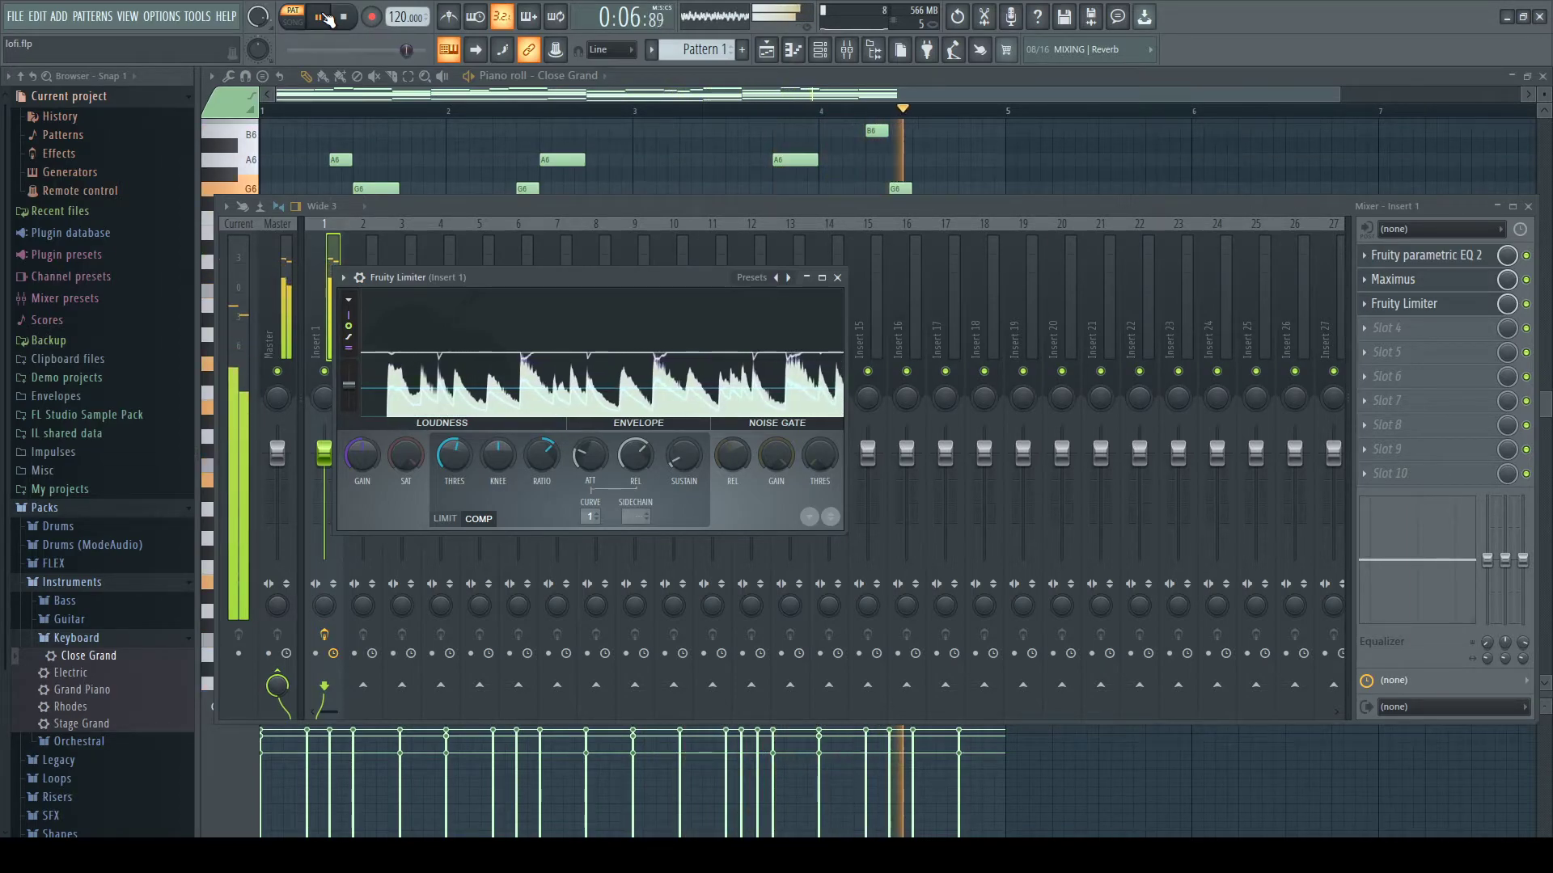
left_click(324, 17)
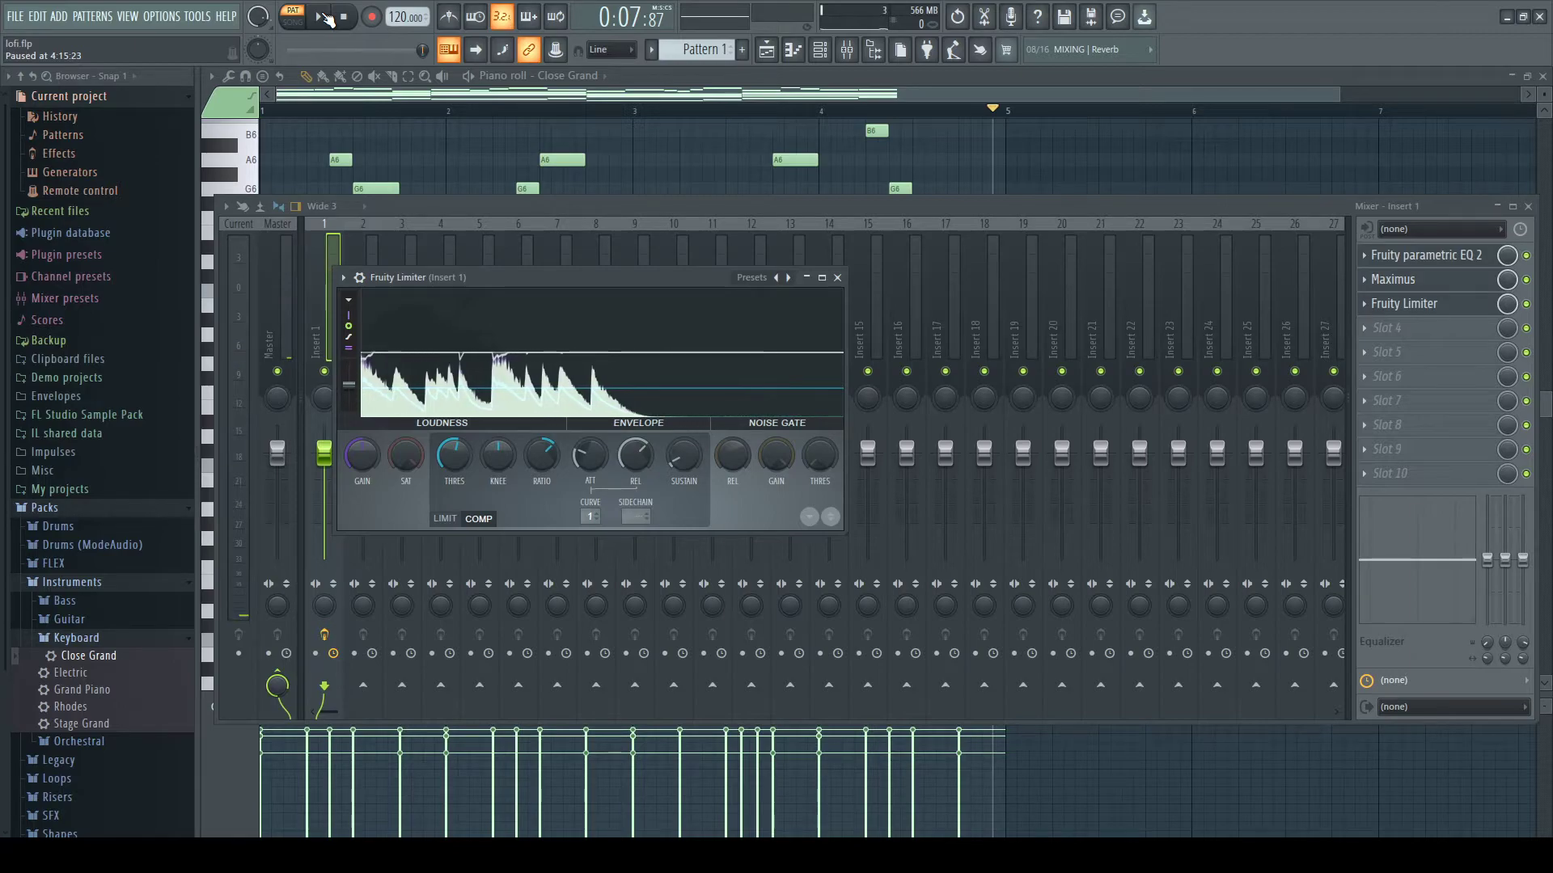
Load Patcher into slot 4 of Insert 1 and connect the From FL Studio audio output to To FL Studio.
left_click(1362, 326)
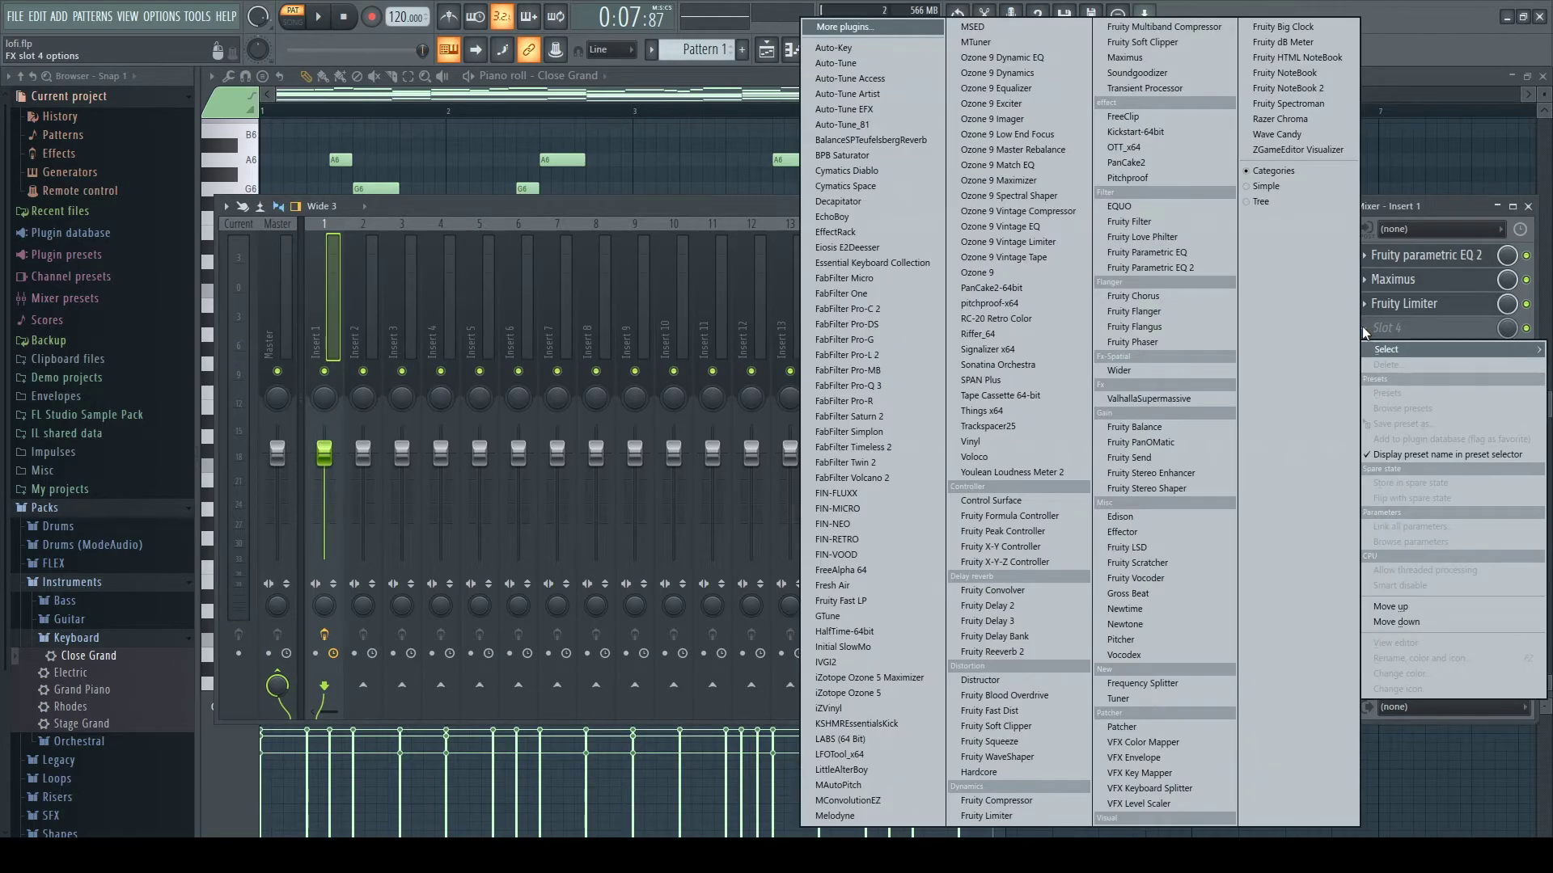
left_click(1148, 726)
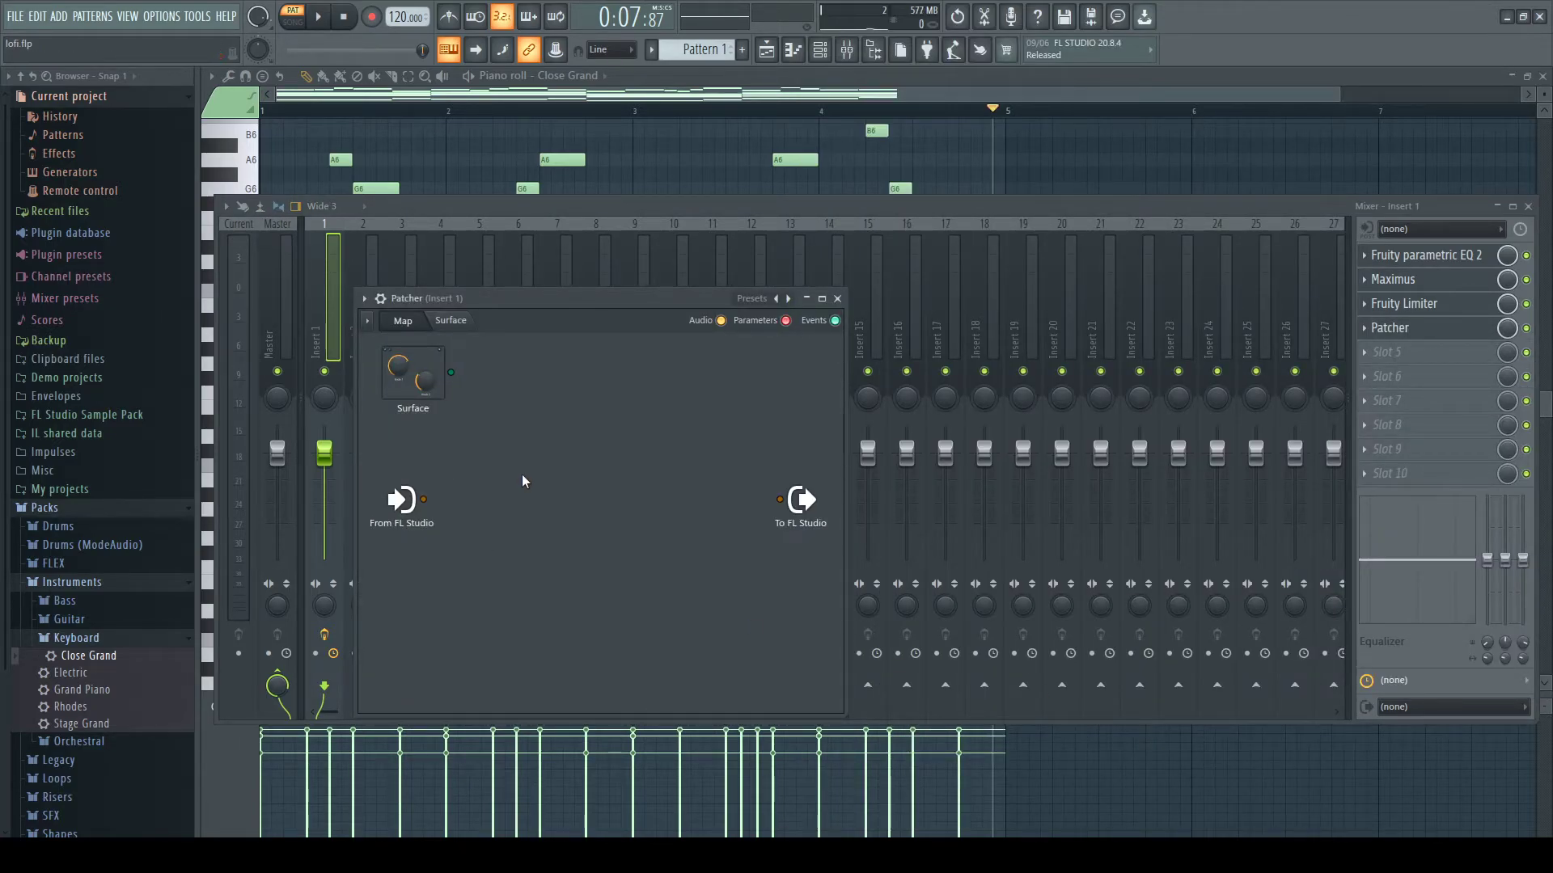
left_click(344, 16)
left_click(321, 18)
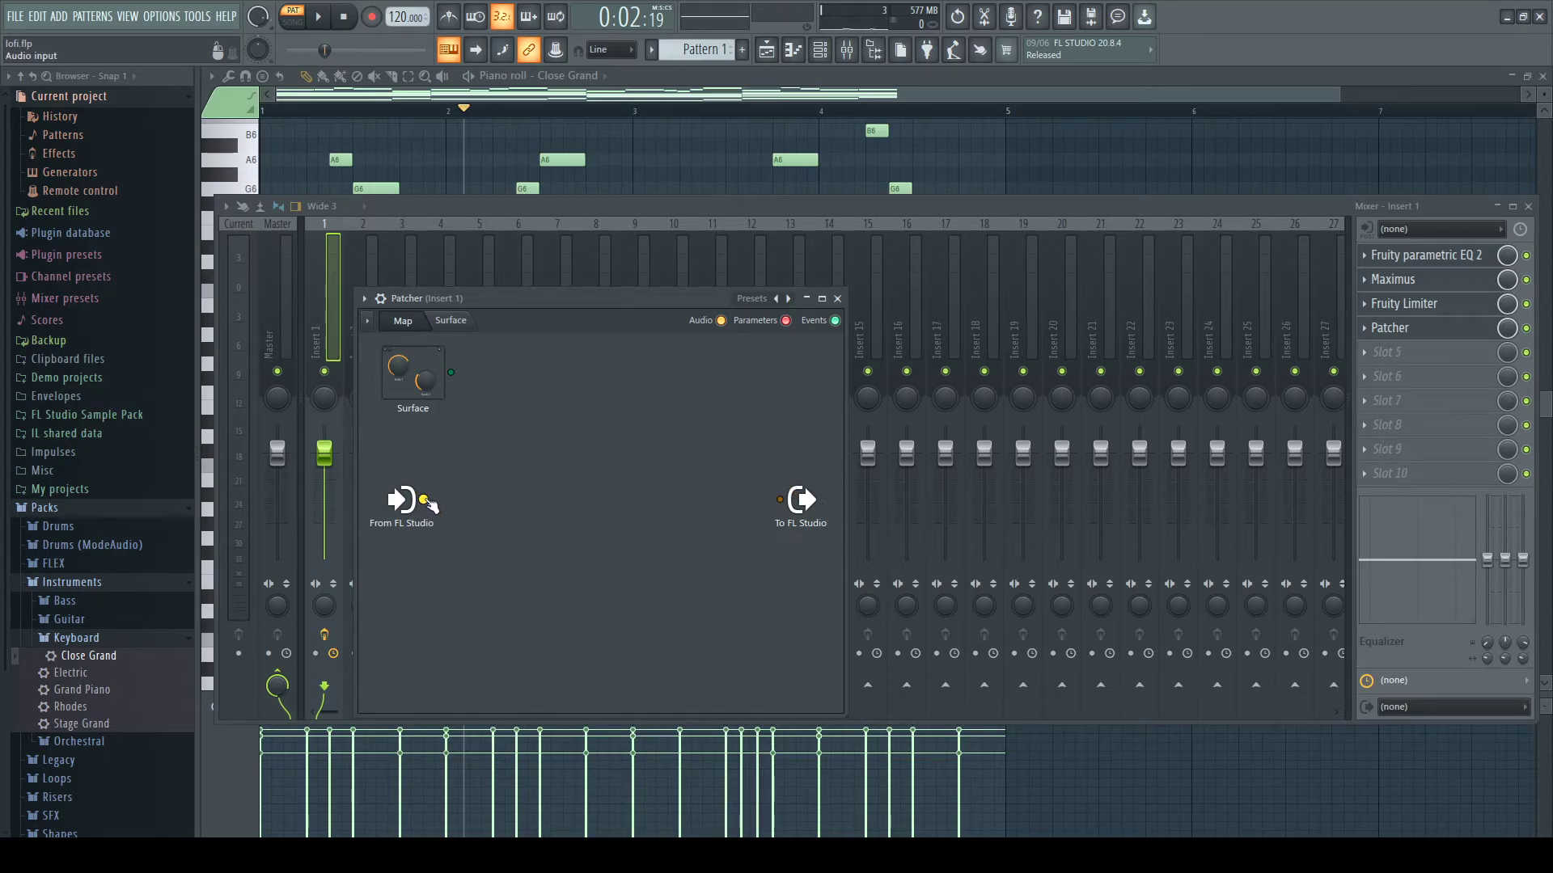
left_click_drag(424, 501, 779, 499)
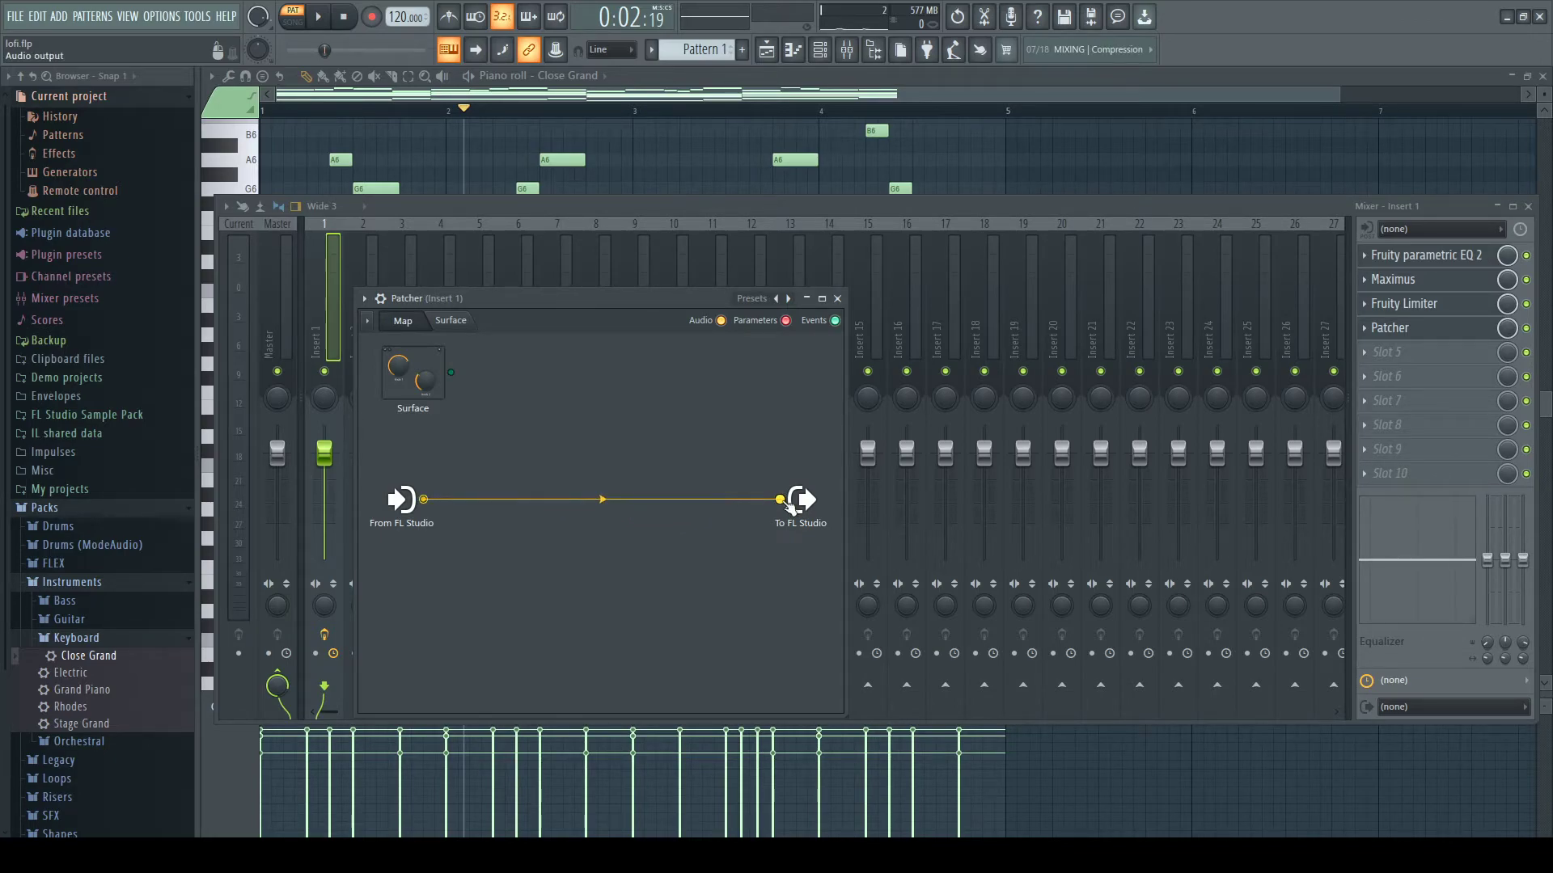
Load the Humanizer preset in Patcher and audition the pattern through it.
left_click(754, 298)
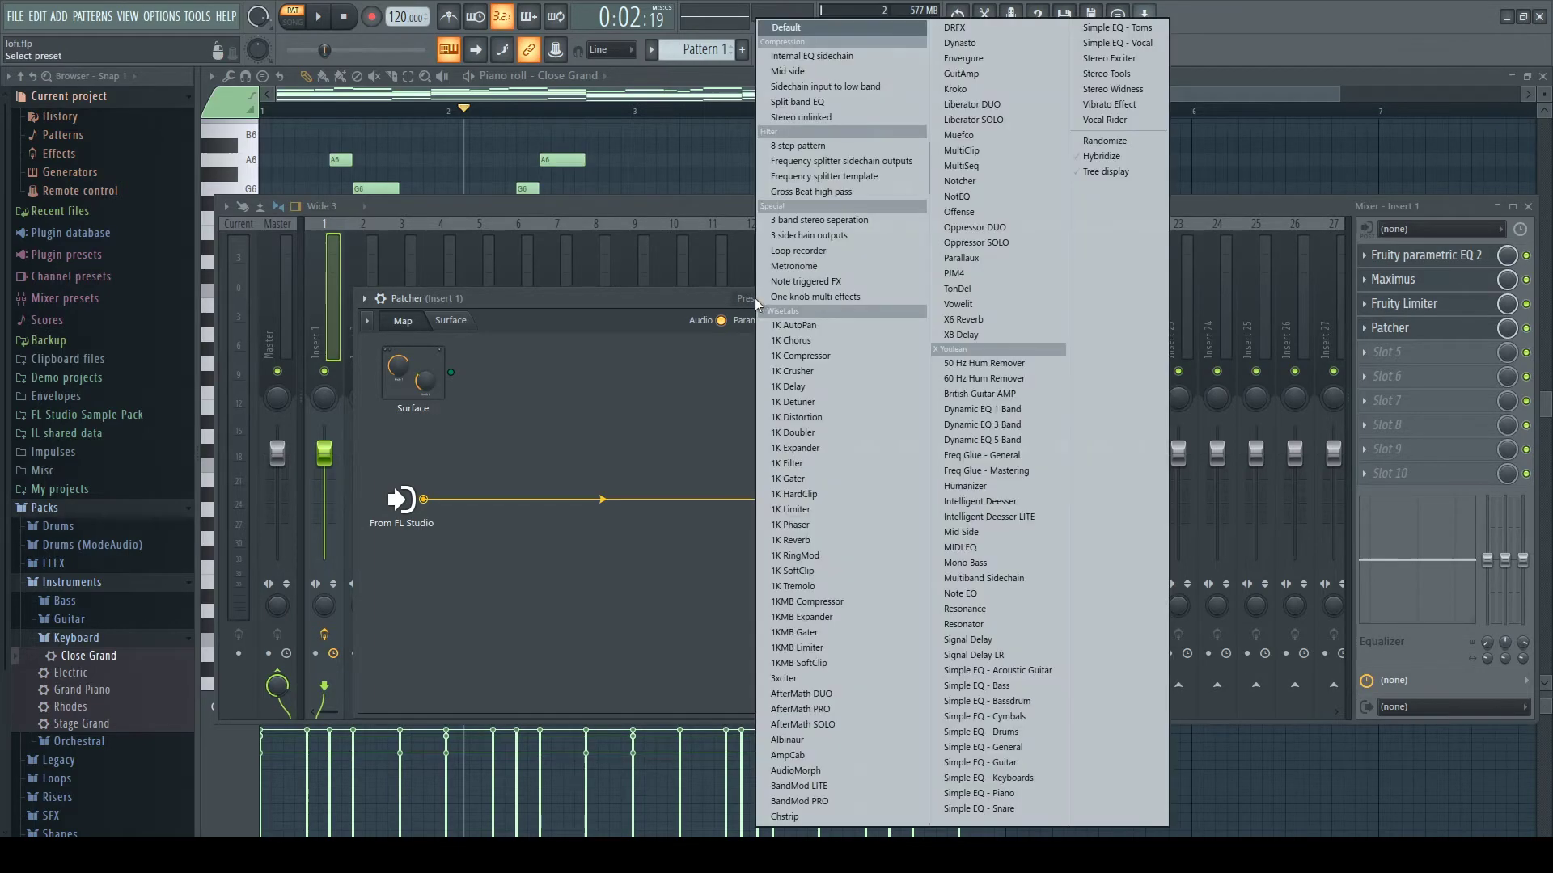
left_click(966, 486)
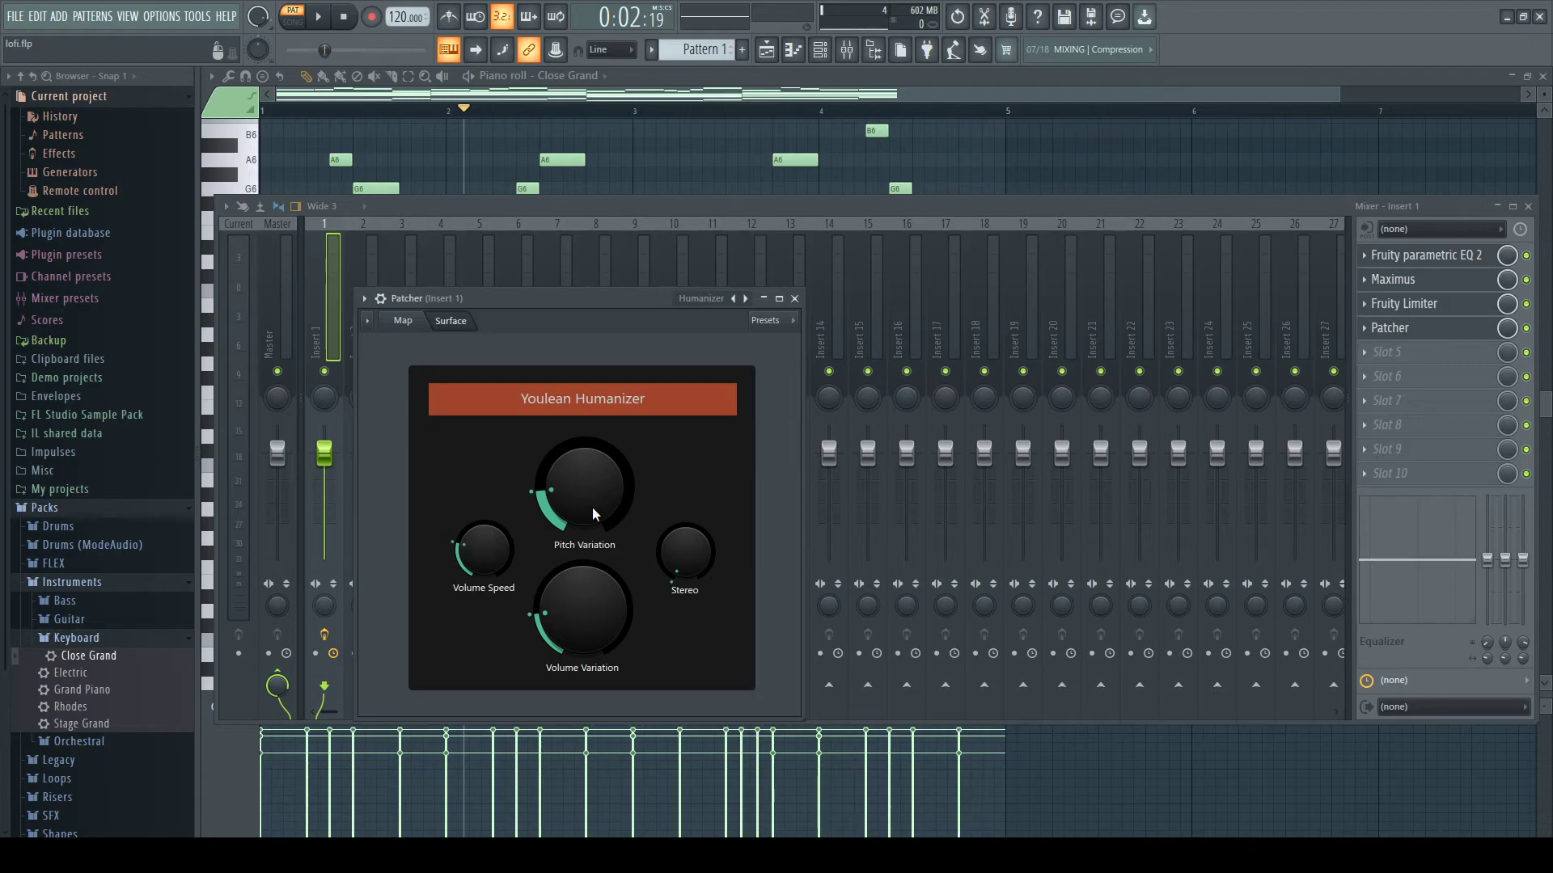
left_click(319, 17)
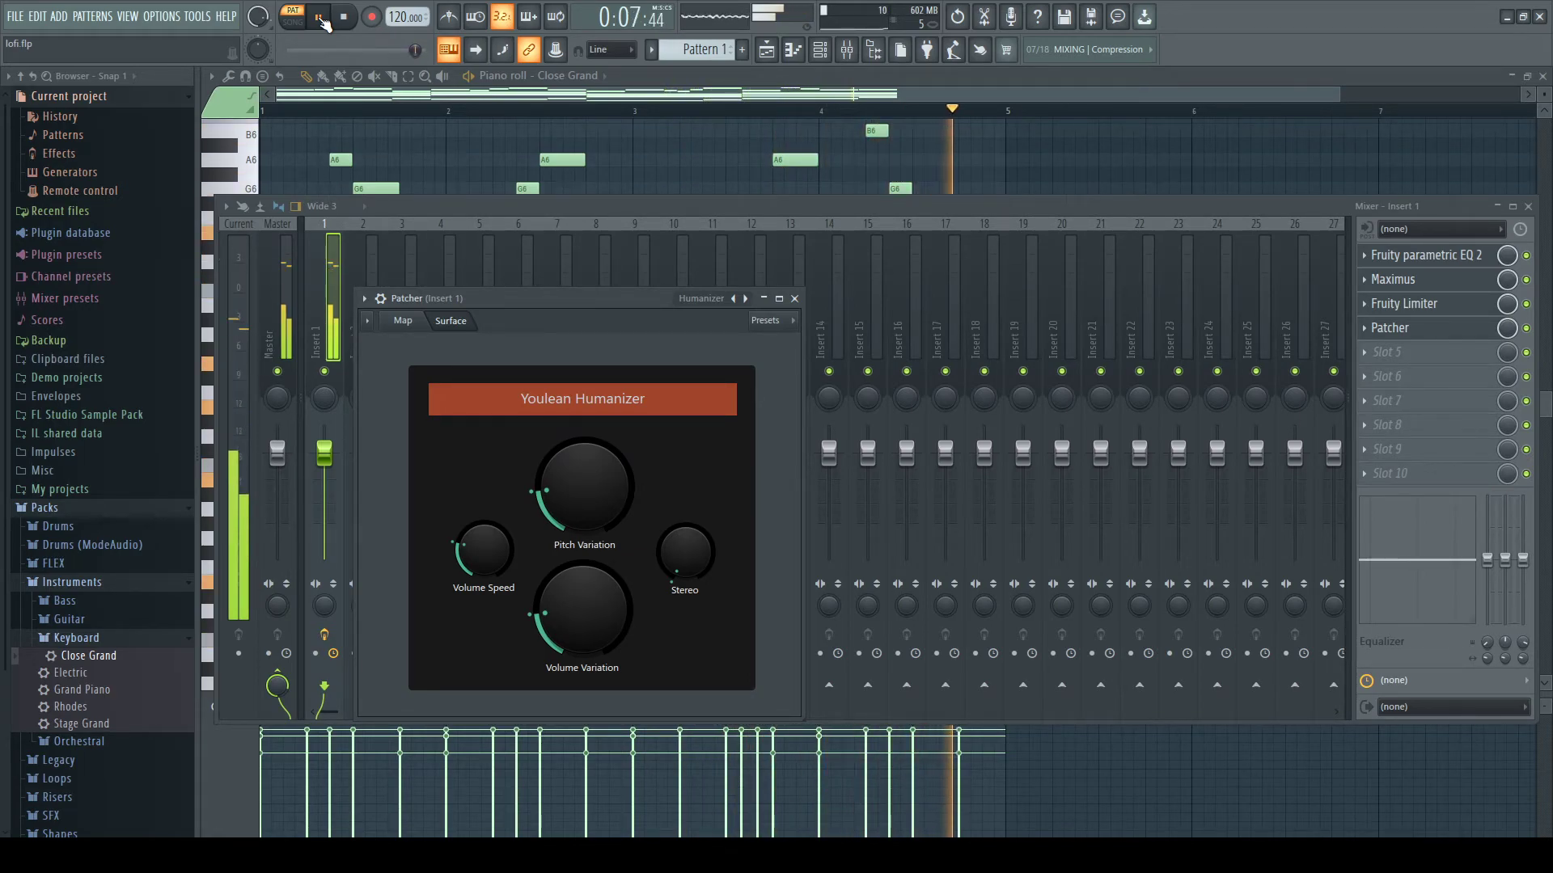
left_click(321, 17)
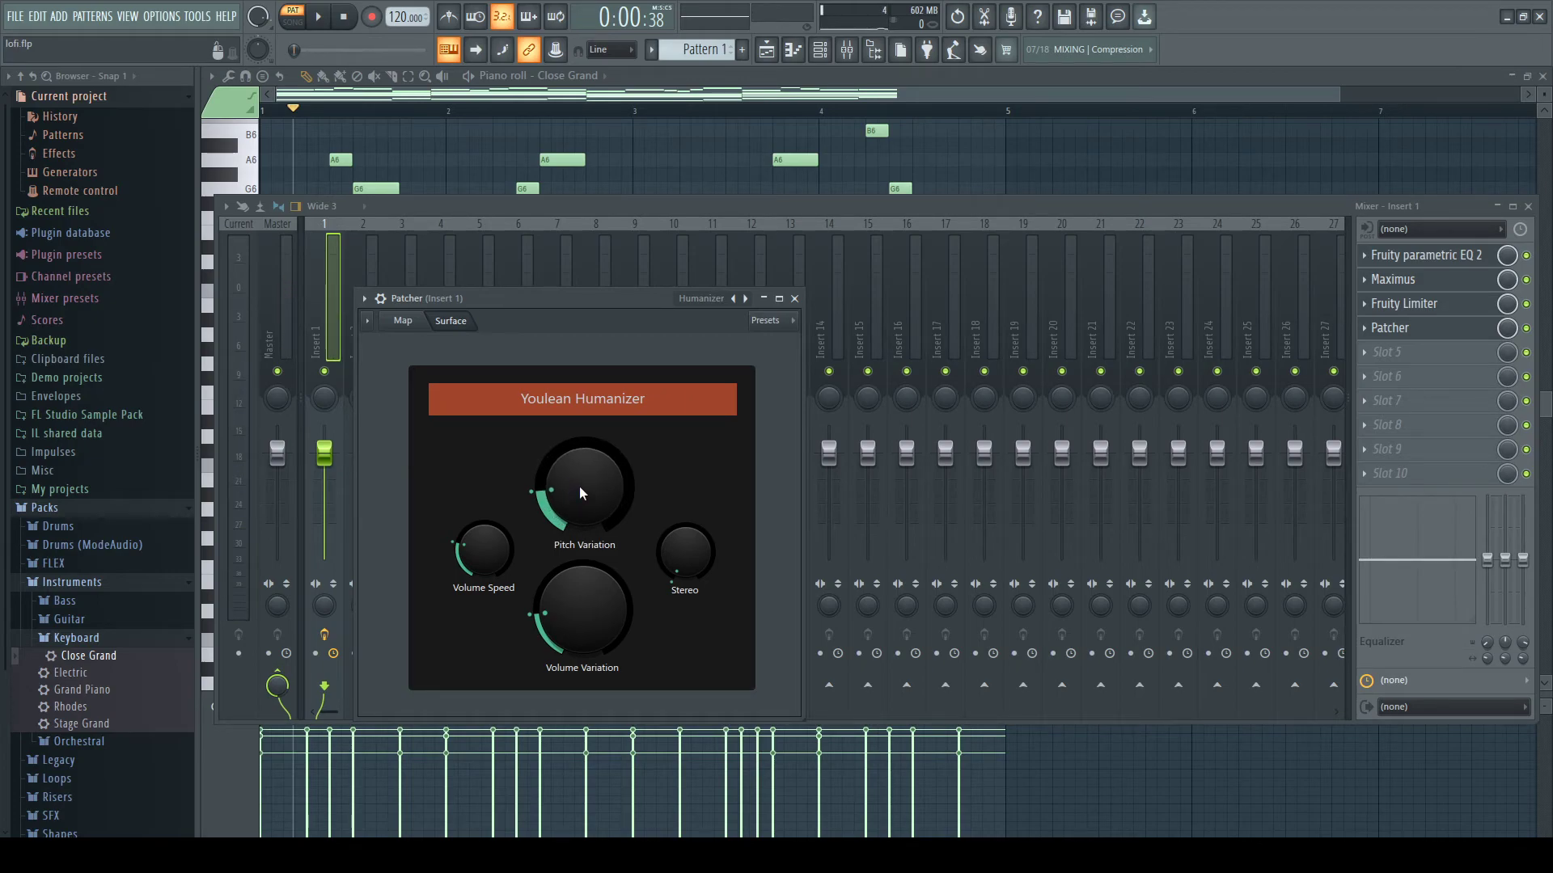
Play the pattern from the start while raising the Humanizer's Pitch Variation to its maximum.
left_click(343, 17)
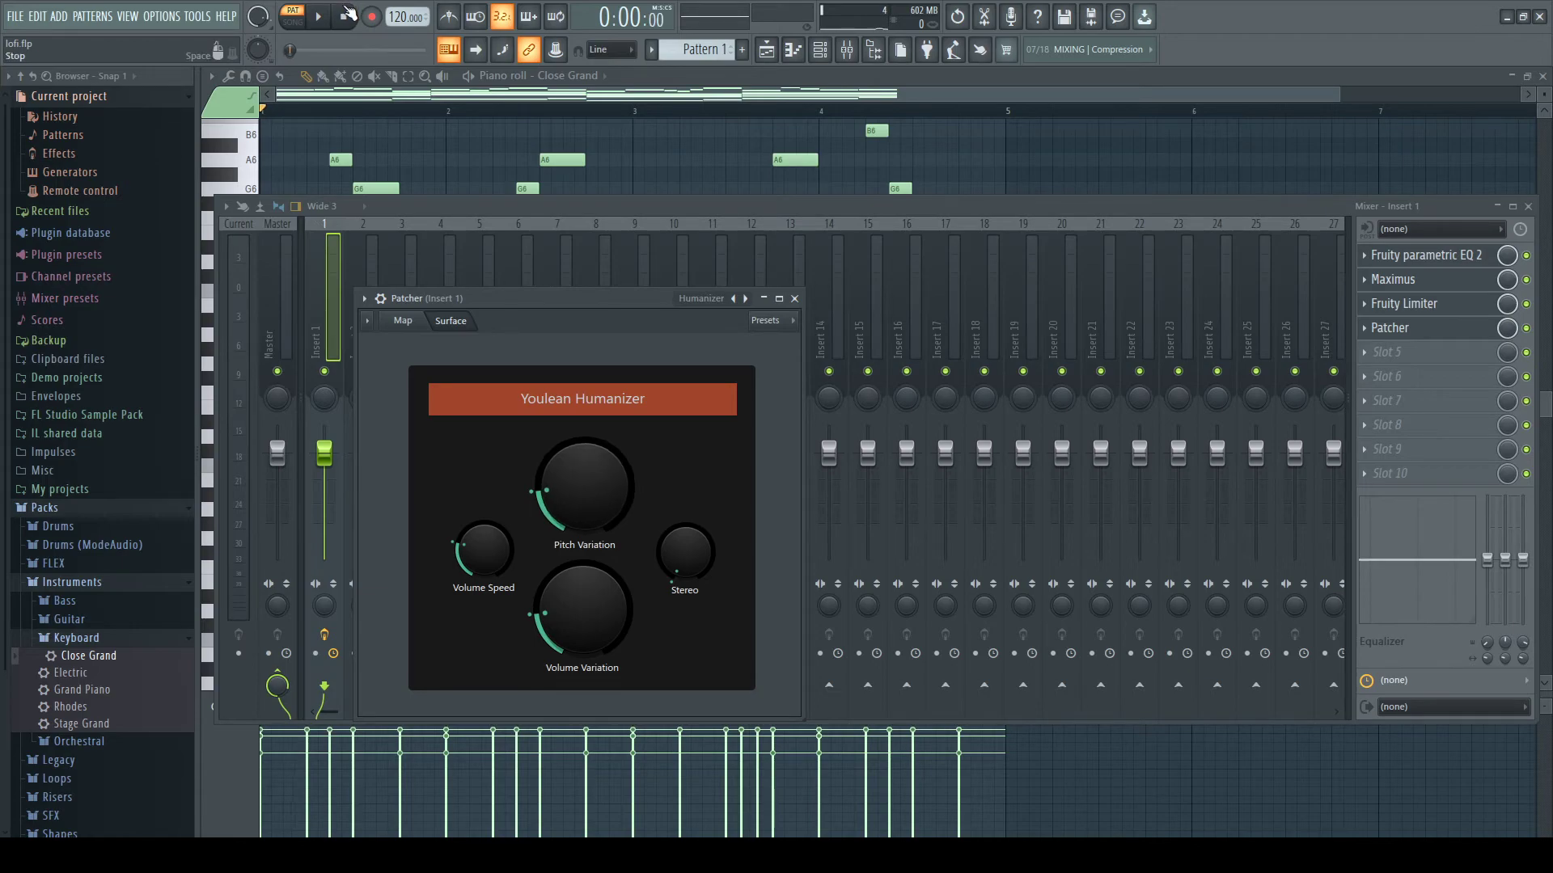
left_click(323, 18)
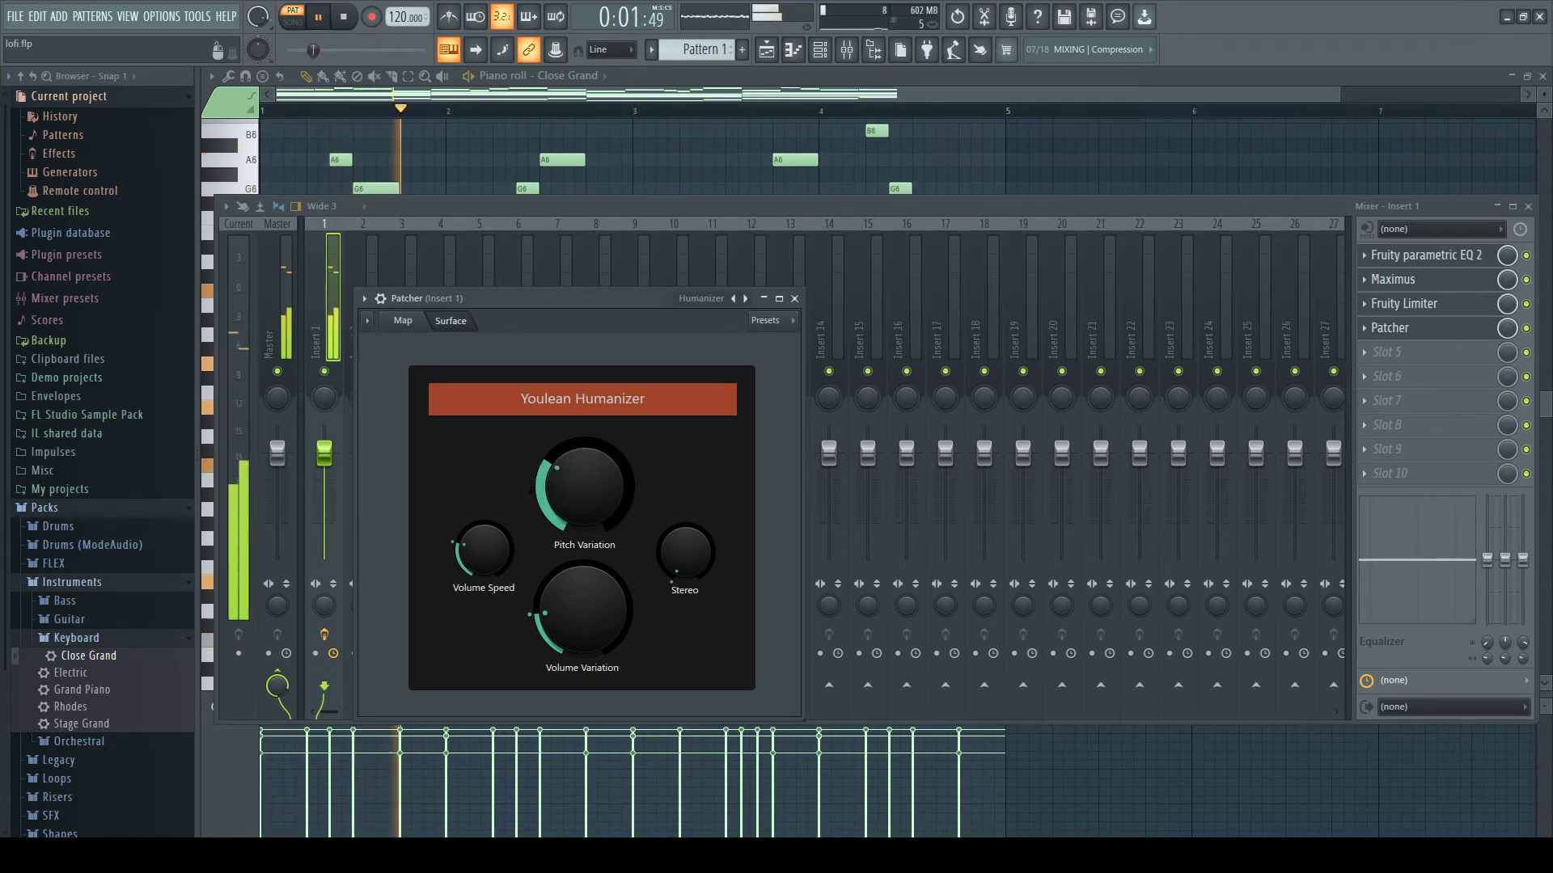
left_click_drag(577, 504, 577, 435)
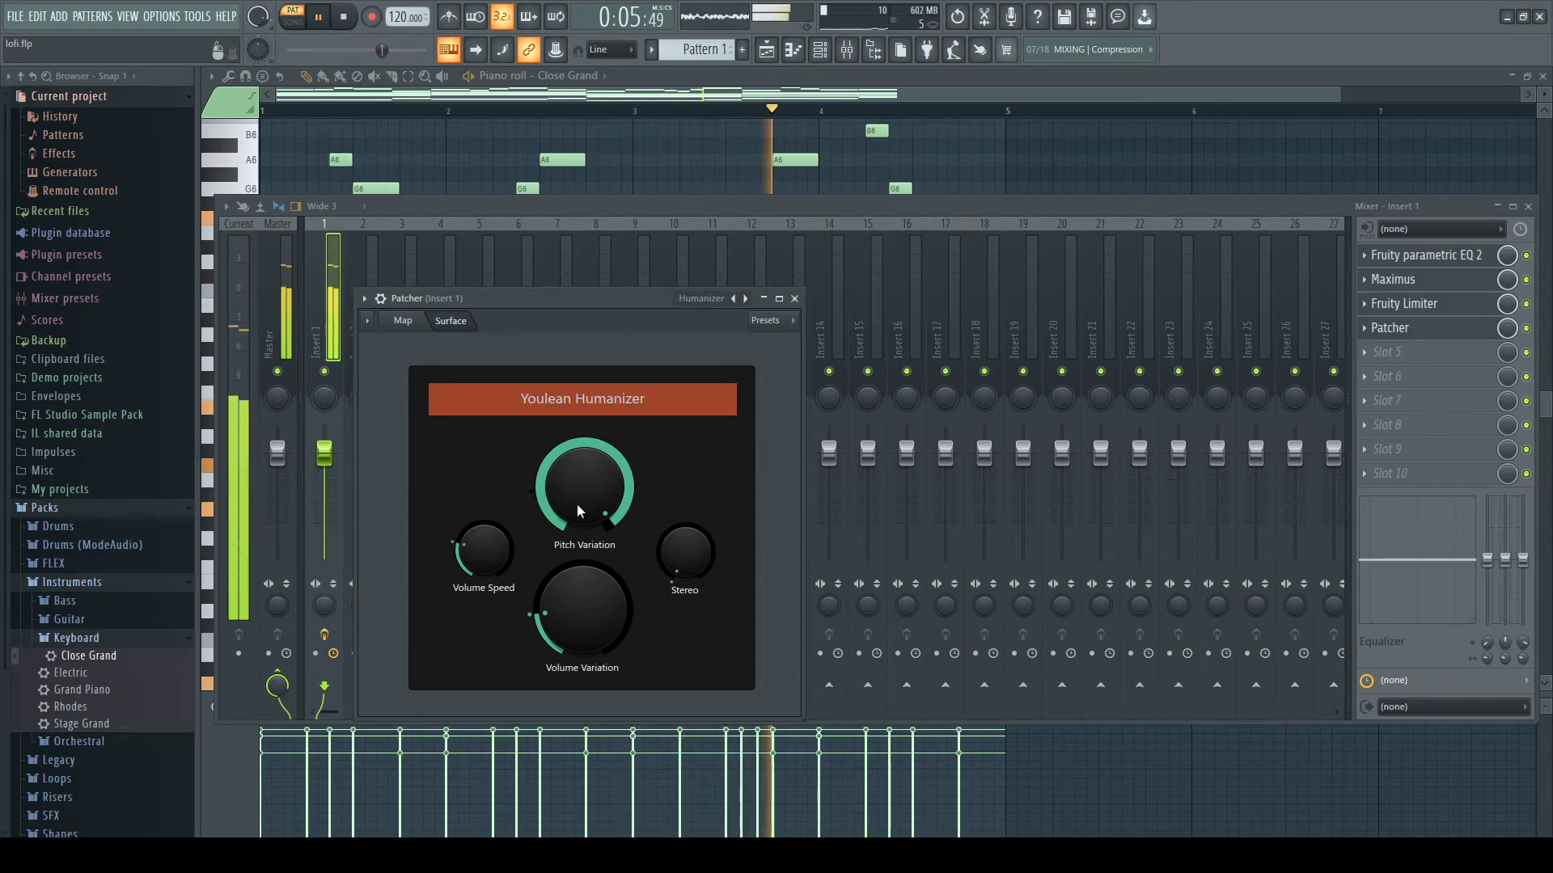
left_click(319, 17)
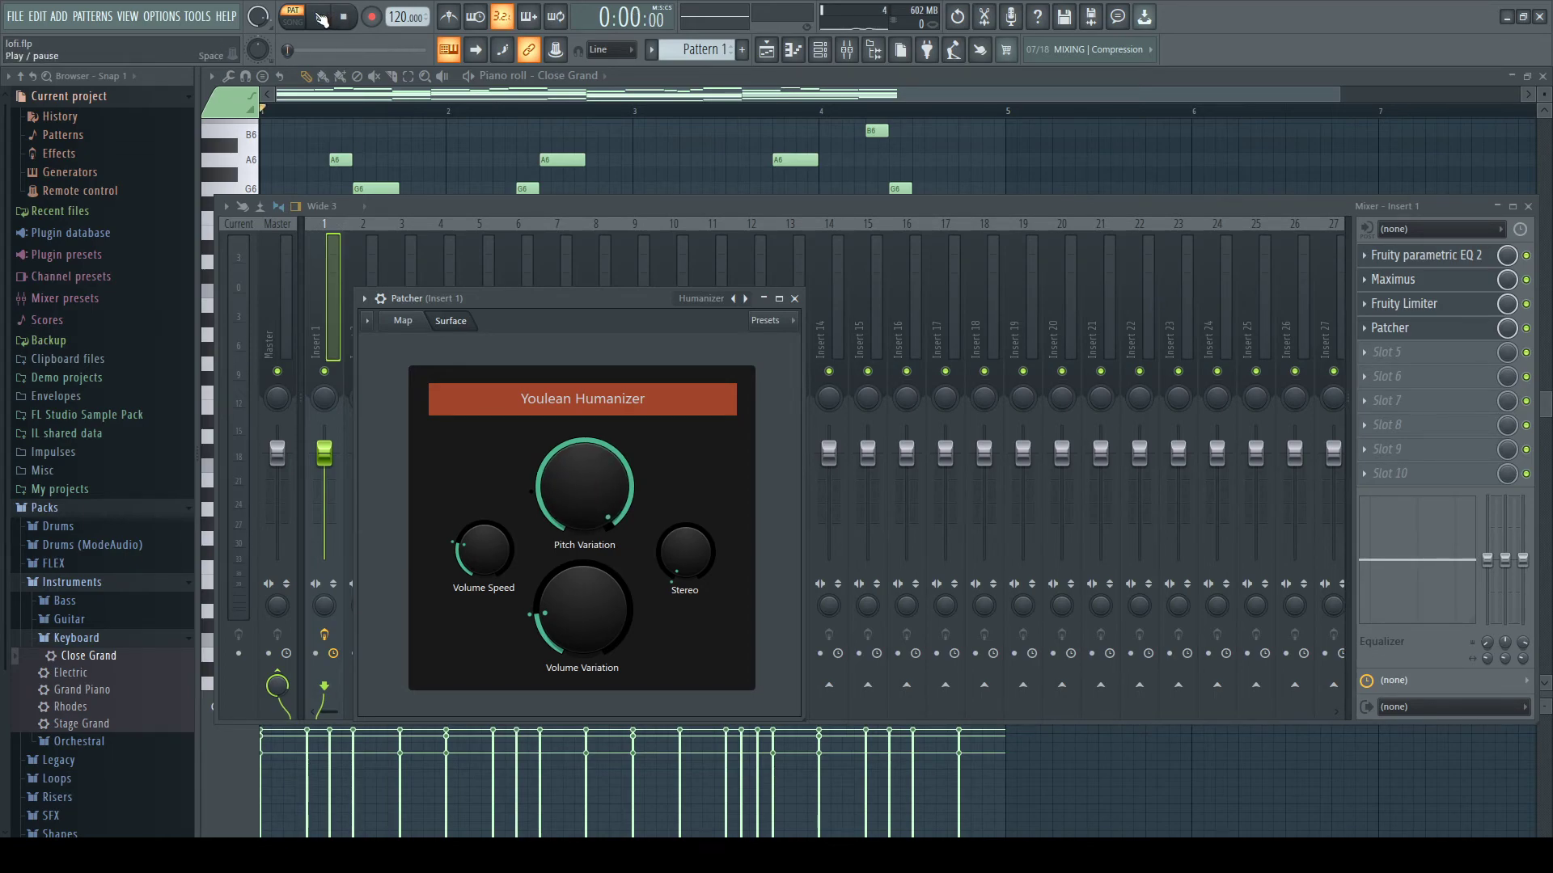
Reduce Pitch Variation to about a quarter of its range while the pattern plays, and stop playback.
key("space")
mouse_move(584, 464)
left_mouse_down()
mouse_move(584, 520)
mouse_move(584, 495)
left_mouse_up()
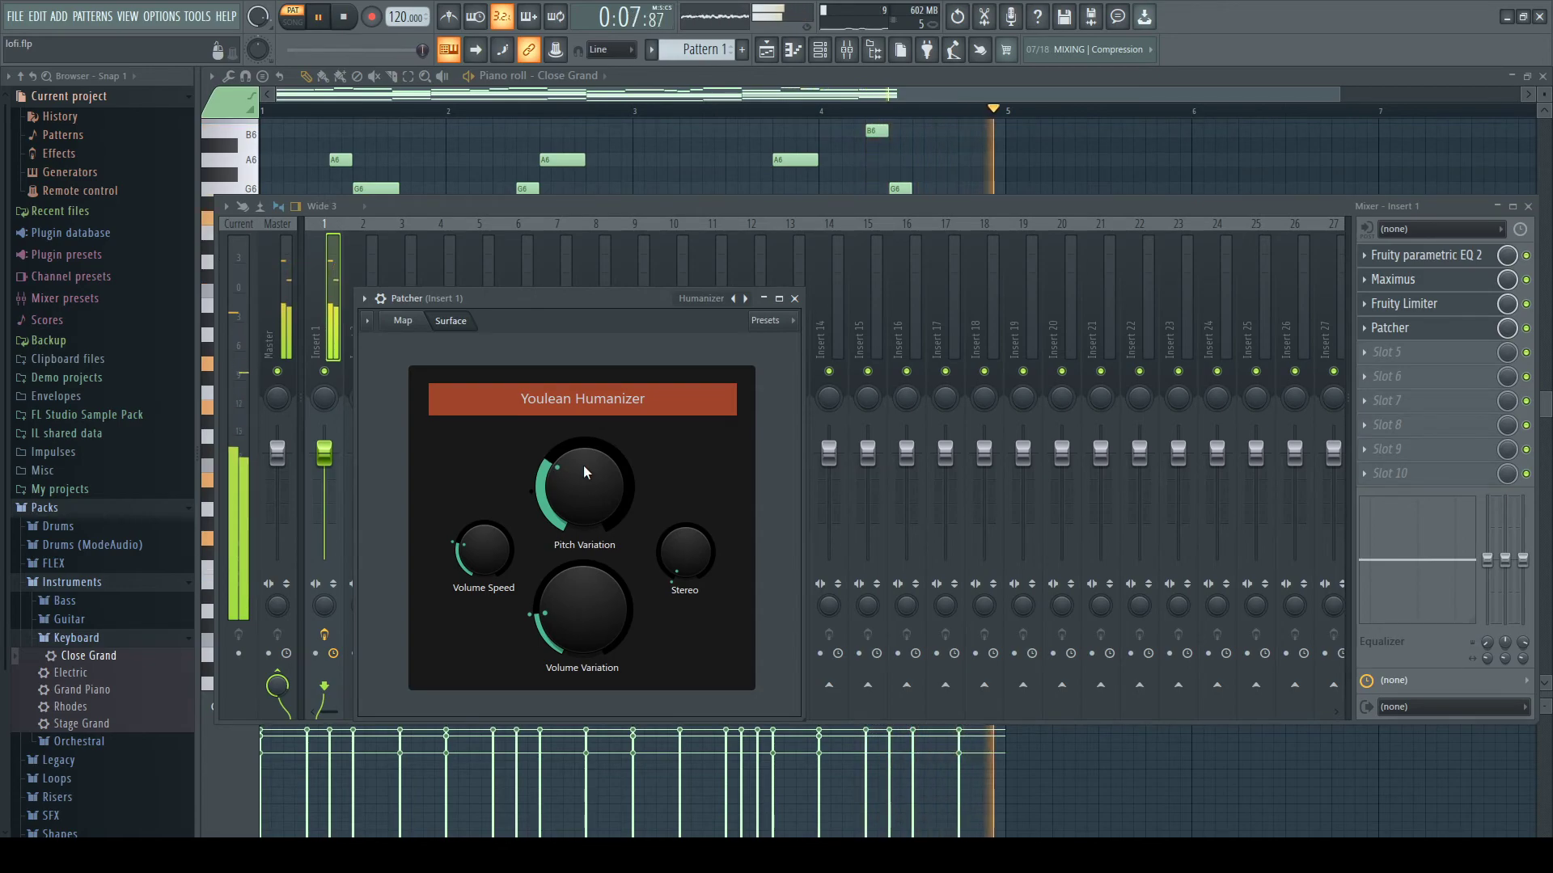
left_click_drag(583, 464, 579, 467)
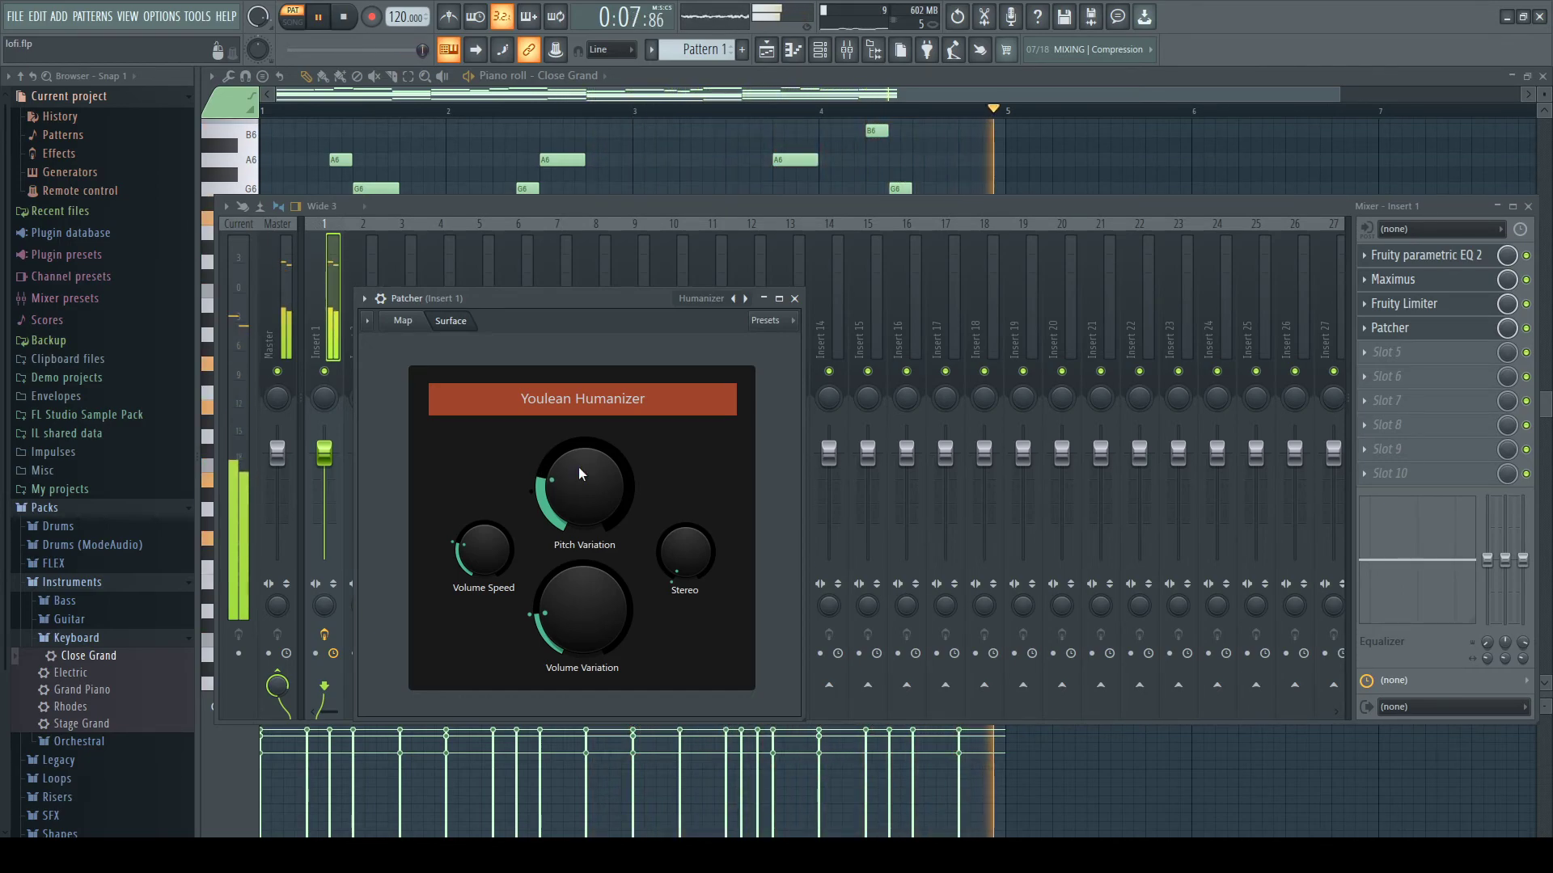
left_click(340, 19)
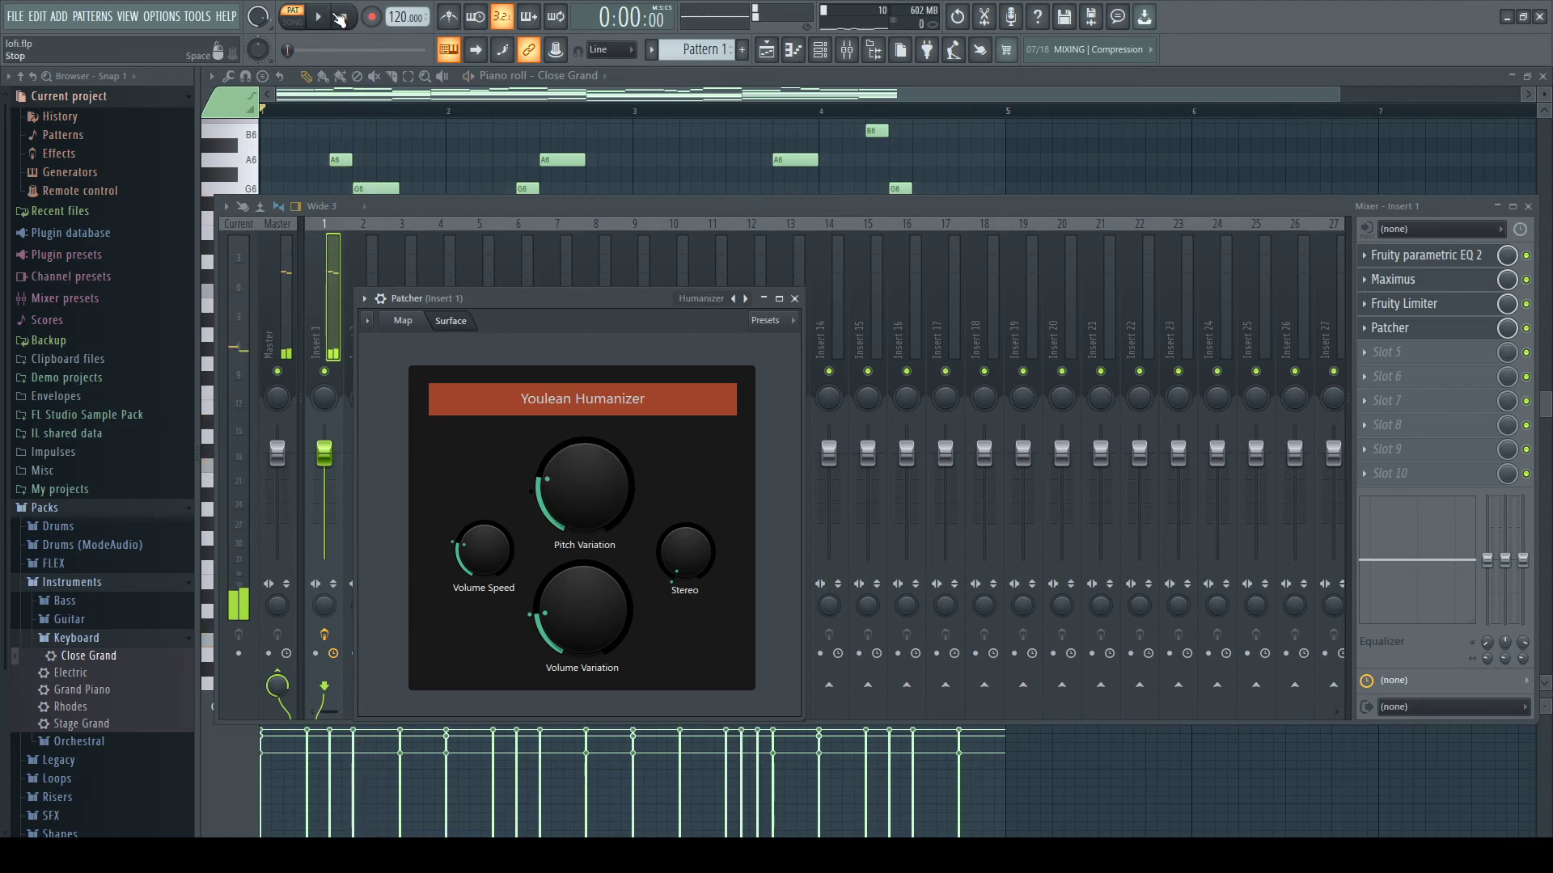